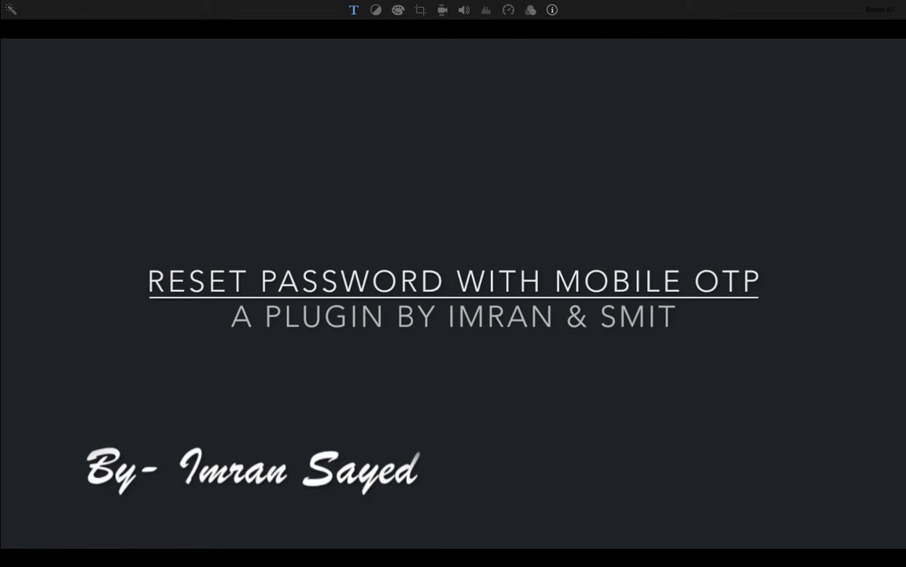
Inspect the login page's Email or Mobile field to confirm the form id sb-login-form.
left_click(537, 6)
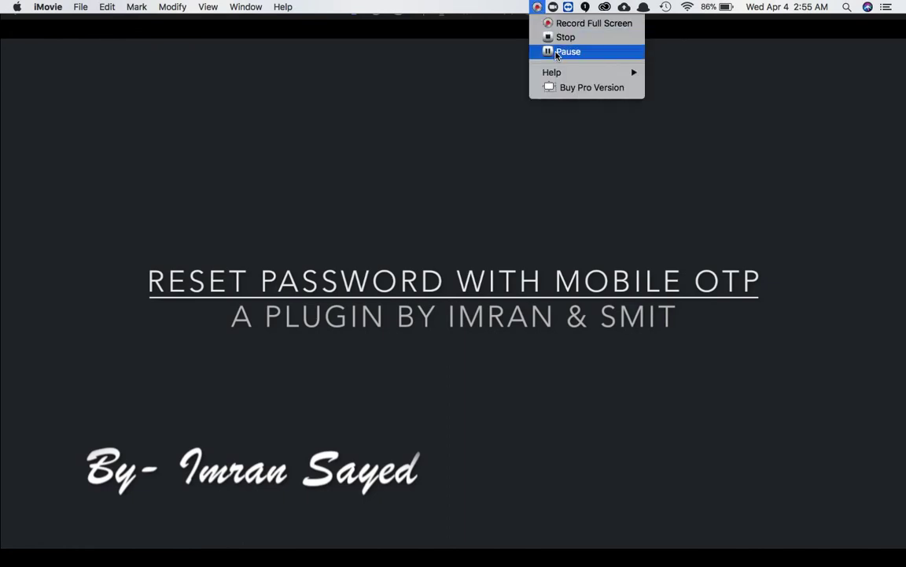
left_click(567, 51)
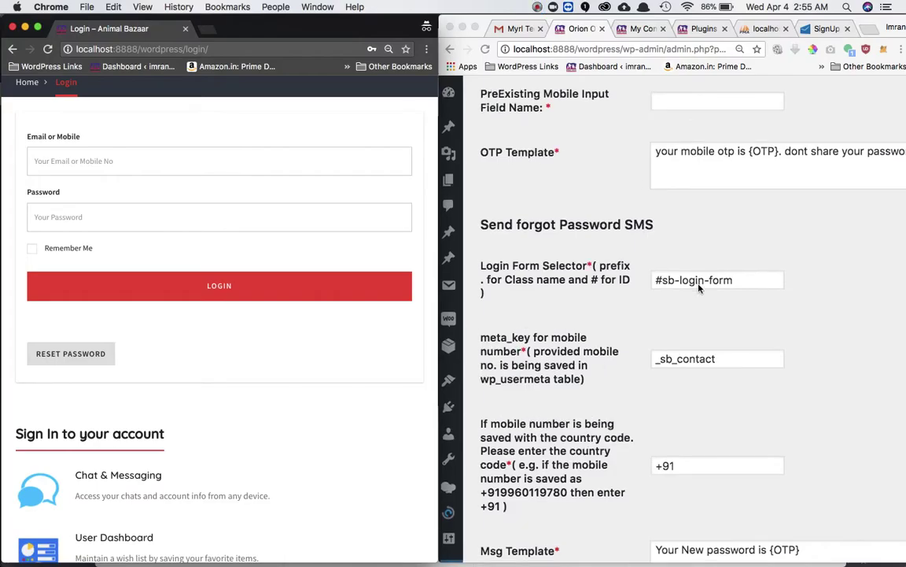
scroll(697, 285, "down", 1)
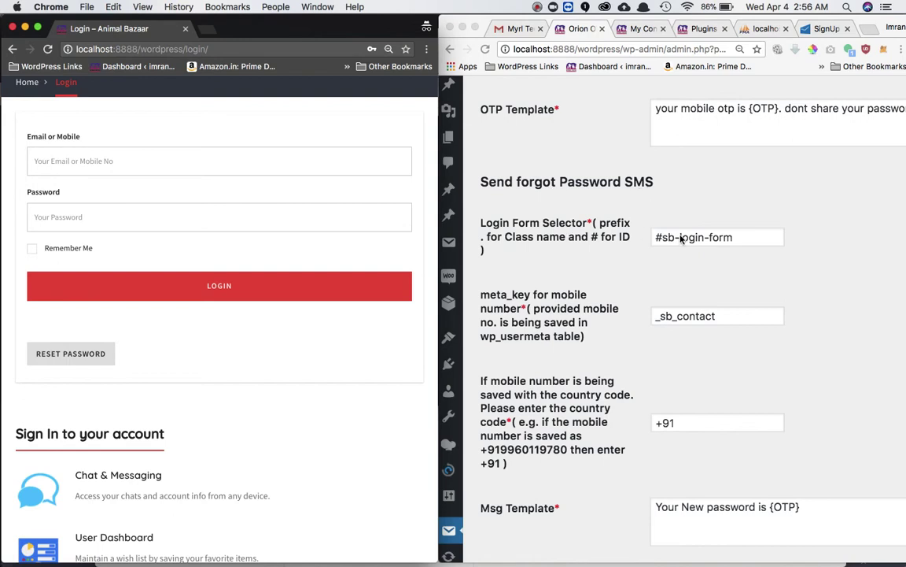
scroll(177, 151, "up", 2)
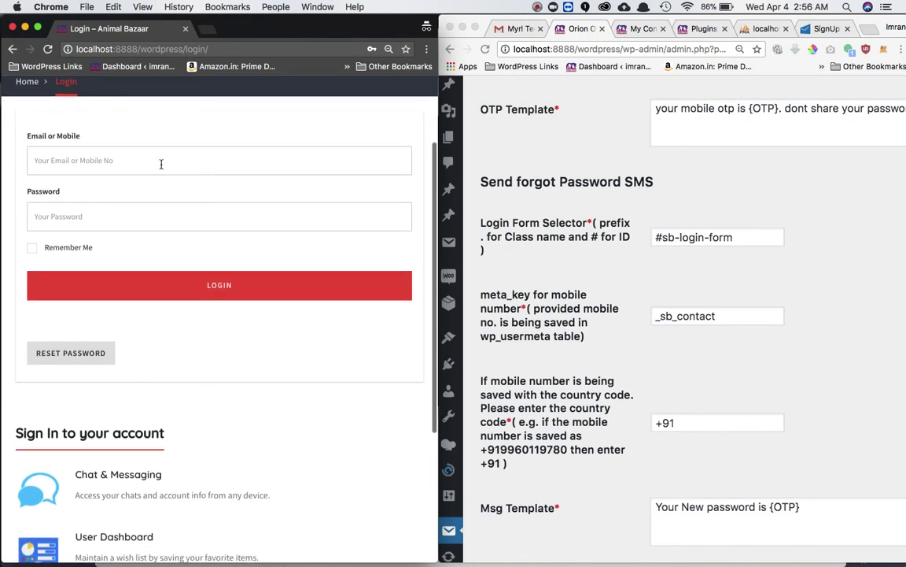
left_click(161, 162)
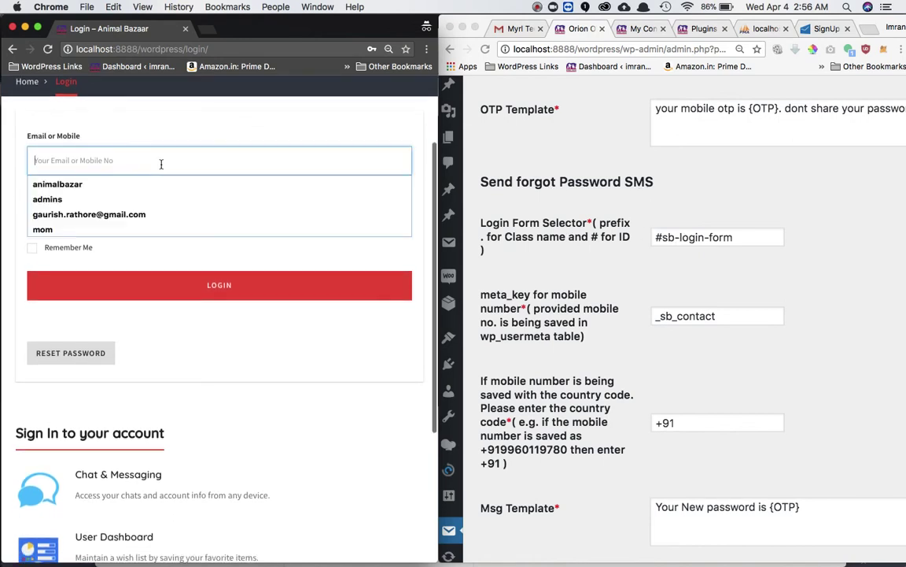
right_click(212, 171)
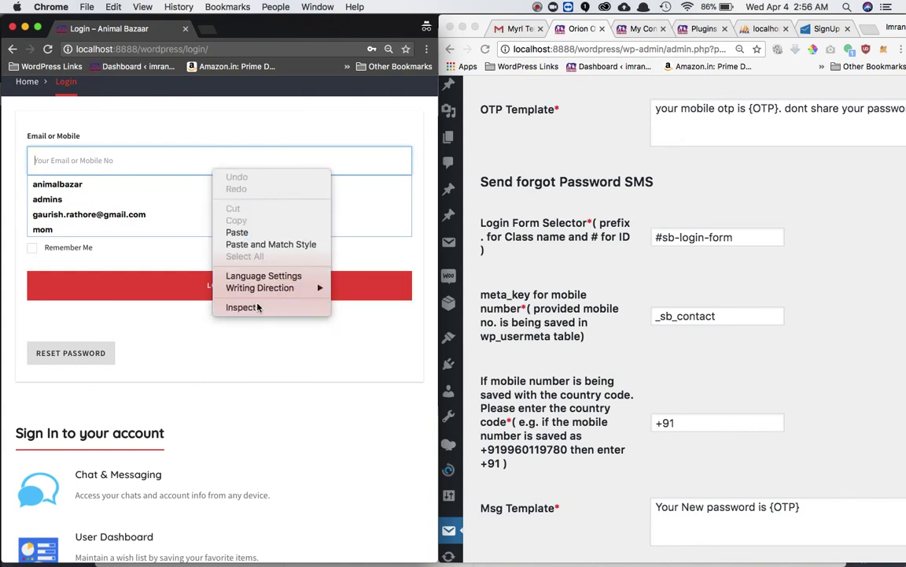
left_click(257, 307)
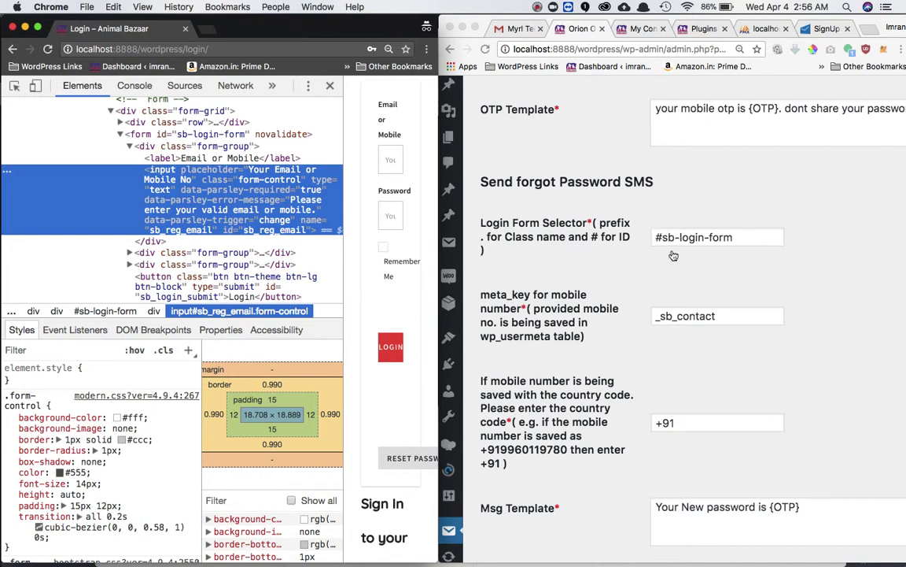
scroll(618, 256, "down", 2)
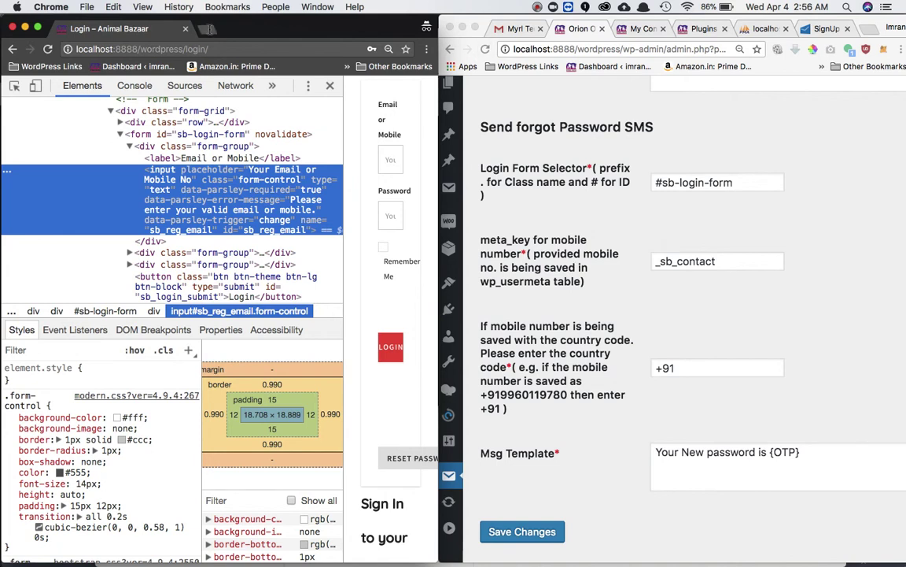
Load phpMyAdmin at localhost:8888/phpmyadmin in a new tab.
left_click(206, 29)
type("localhost:8888/new-applause/")
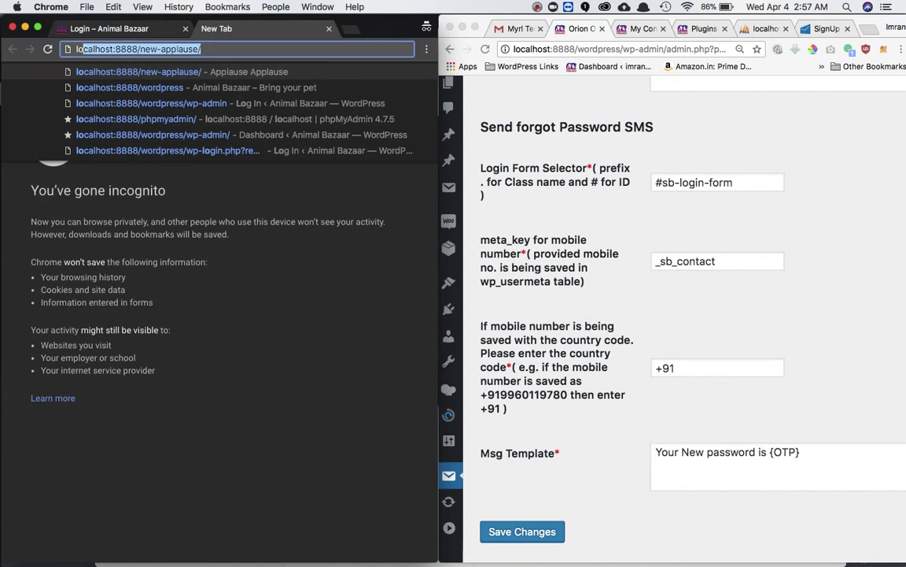
key("Right")
key("BackSpace")
key("BackSpace")
key("BackSpace")
key("BackSpace")
key("BackSpace")
key("BackSpace")
key("BackSpace")
key("BackSpace")
key("BackSpace")
key("BackSpace")
key("BackSpace")
key("BackSpace")
key("BackSpace")
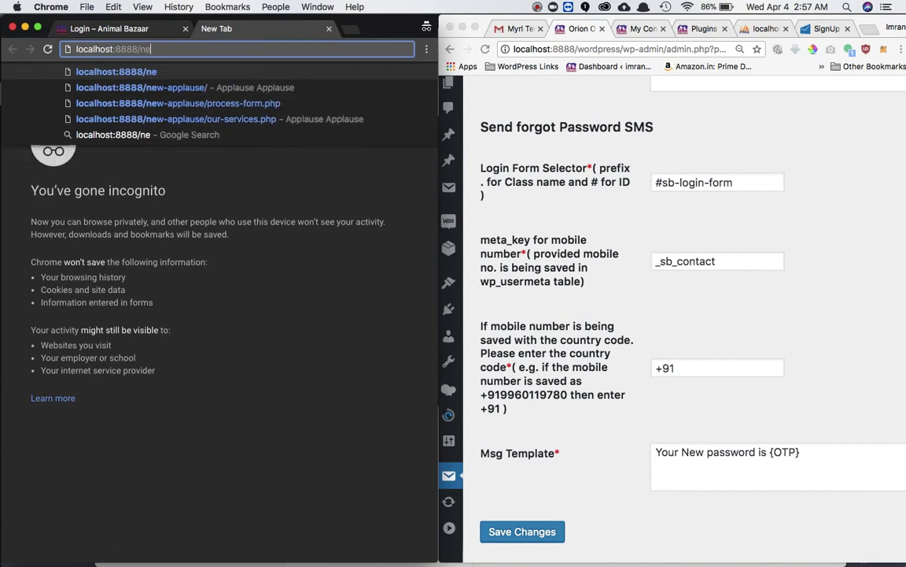
type("php")
key("Return")
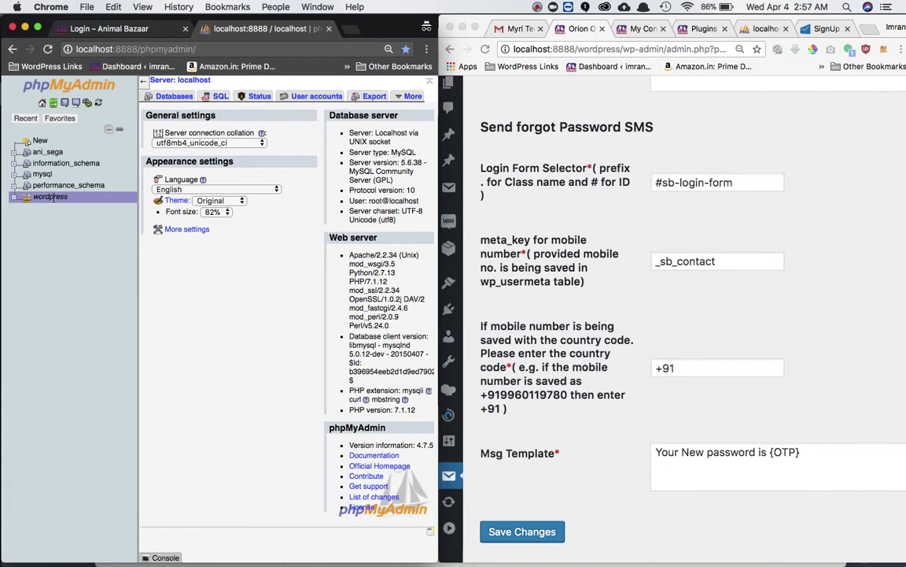
Browse the rows of the wordpress database's wp_usermeta table.
left_click(14, 201)
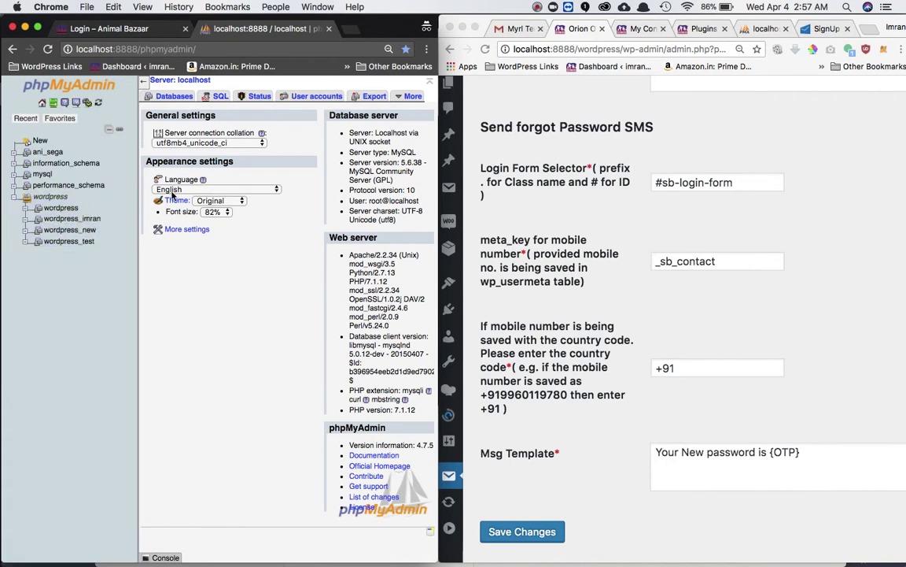
left_click(79, 207)
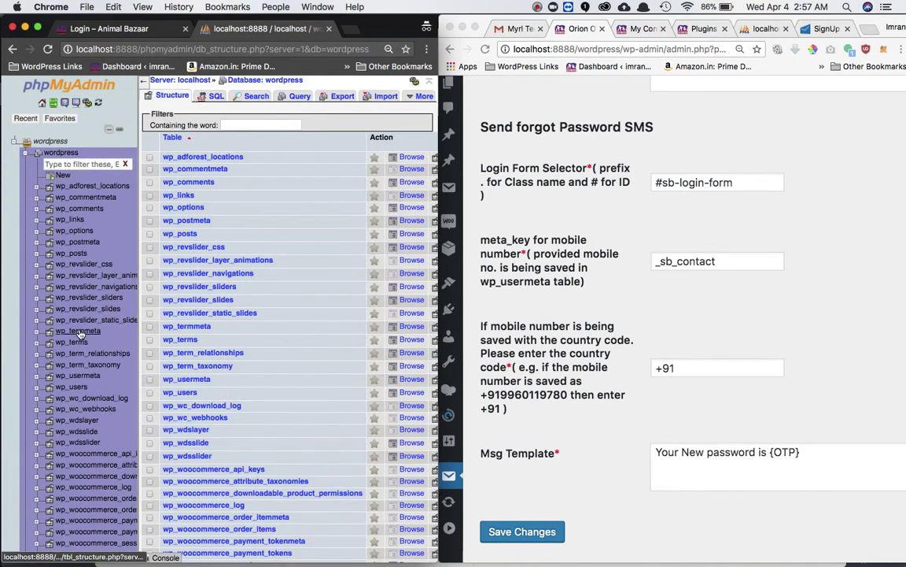
left_click(80, 377)
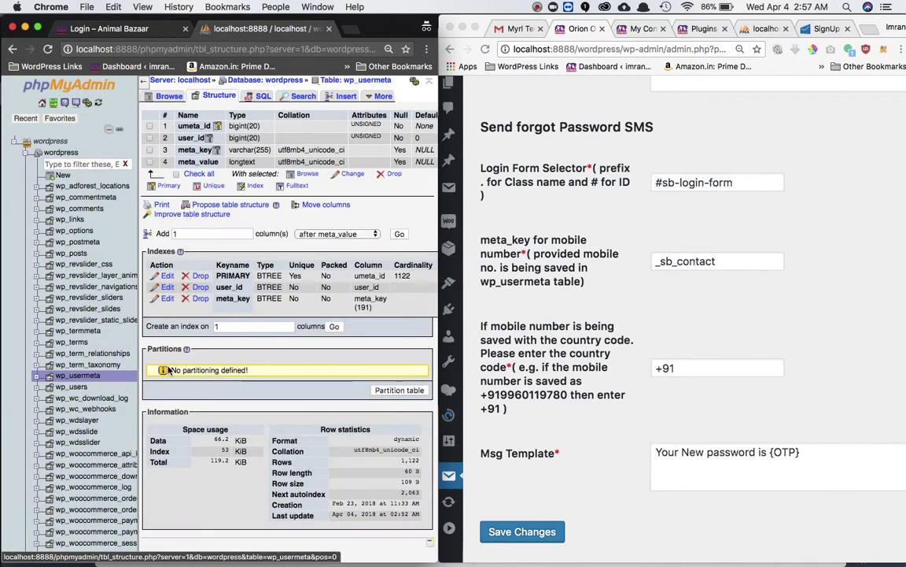
left_click(168, 96)
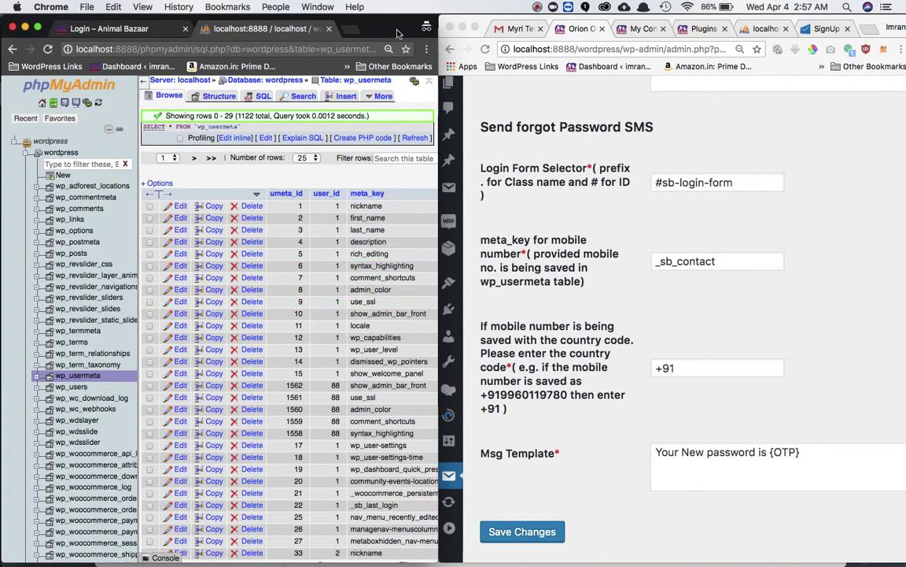
Widen the Chrome window and scroll through the wp_usermeta rows to see full meta_value entries.
left_click_drag(438, 49, 848, 50)
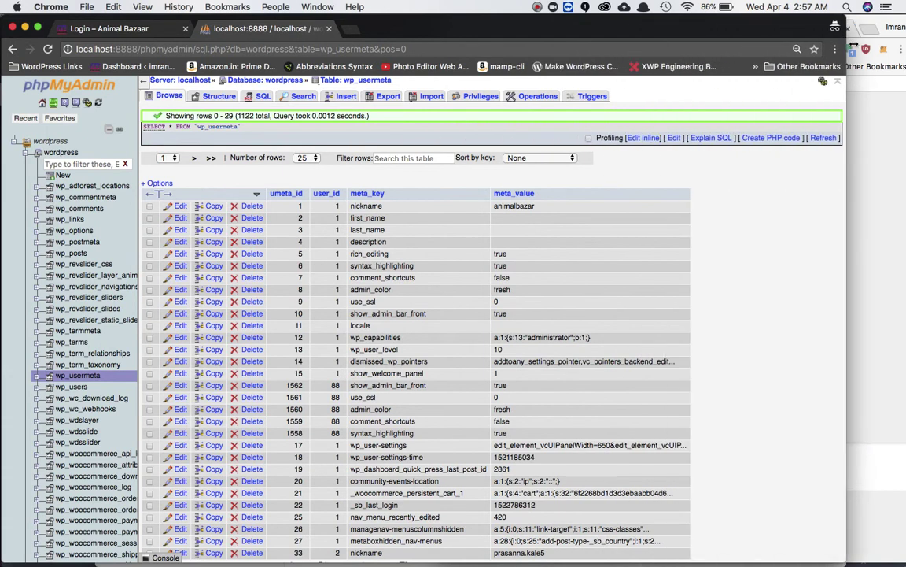
scroll(691, 174, "up", 5)
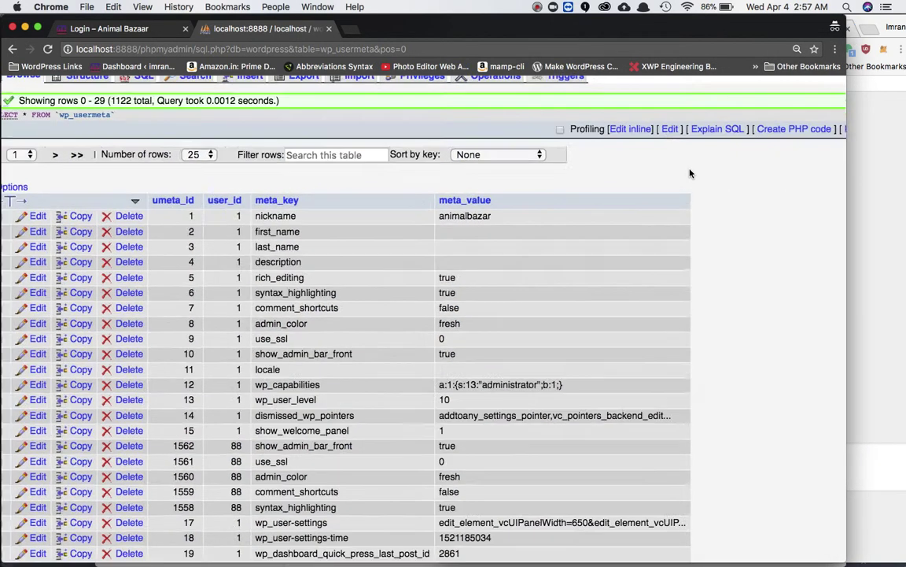
scroll(690, 174, "left", 5)
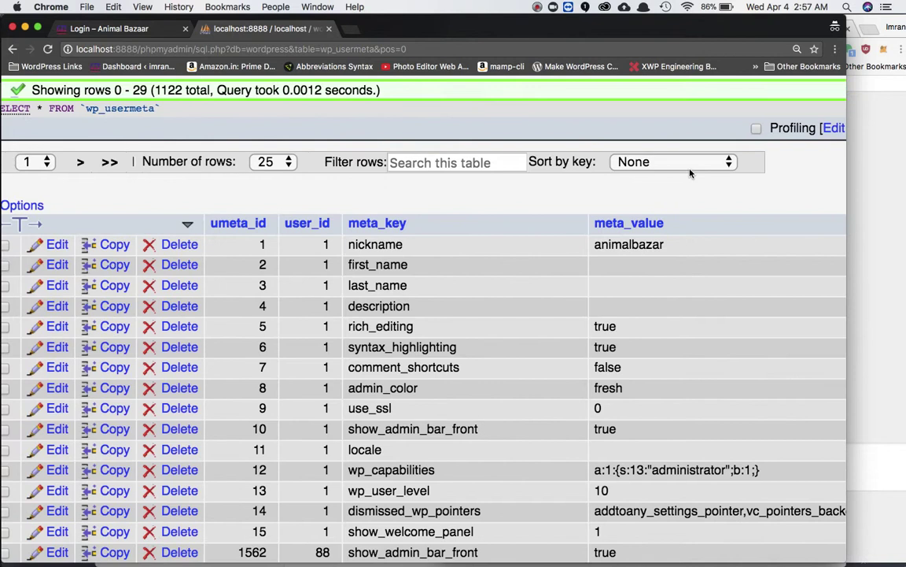
scroll(691, 173, "down", 3)
scroll(691, 173, "up", 2)
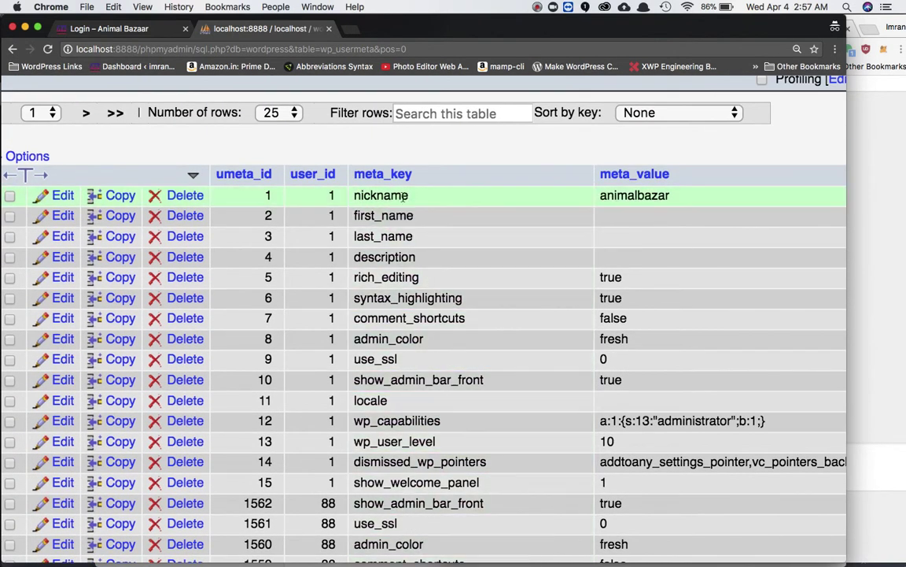
scroll(397, 257, "down", 2)
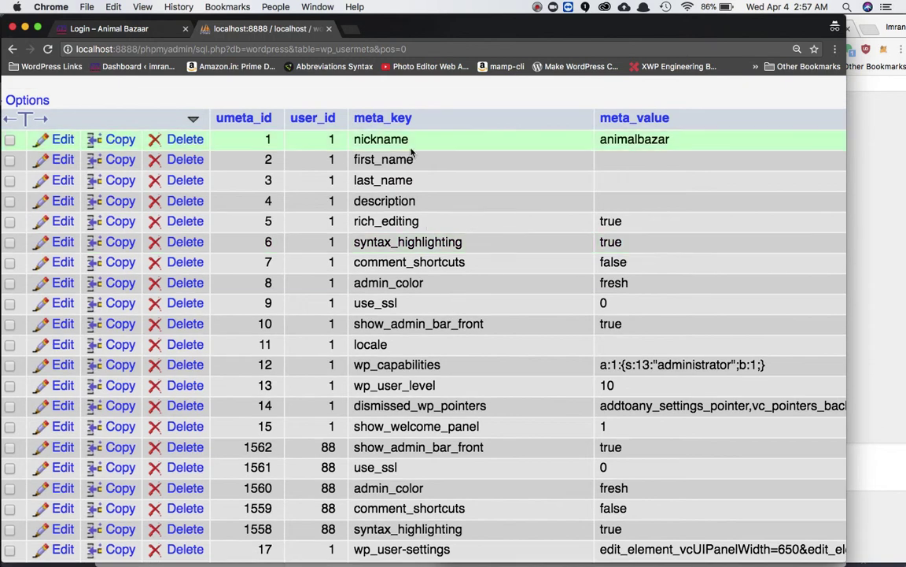
scroll(436, 277, "down", 10)
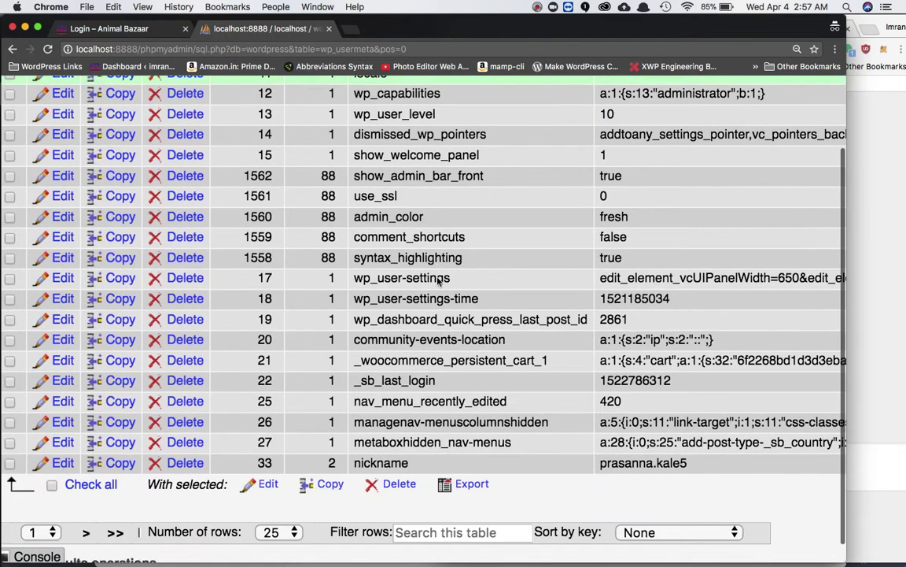
scroll(438, 281, "up", 12)
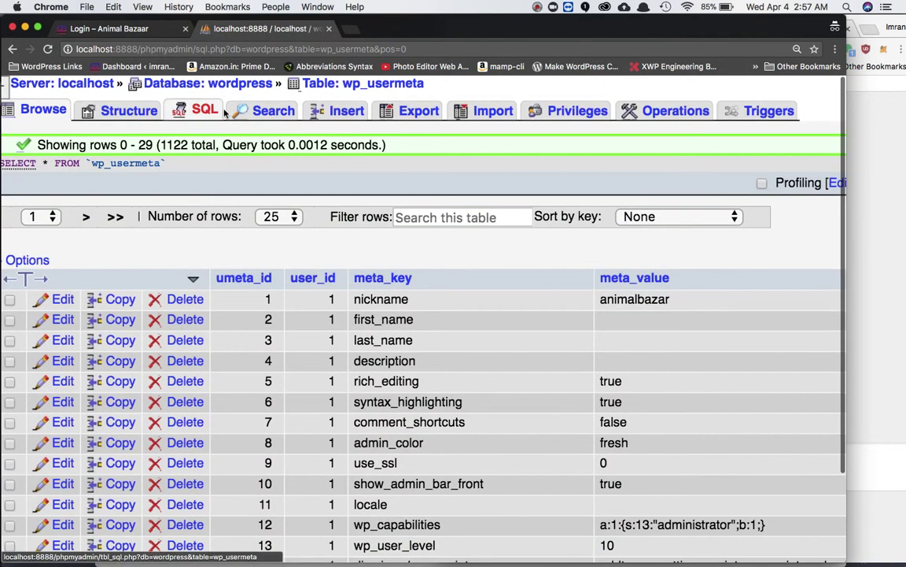
Search wp_usermeta for rows with user_id 1.
left_click(289, 113)
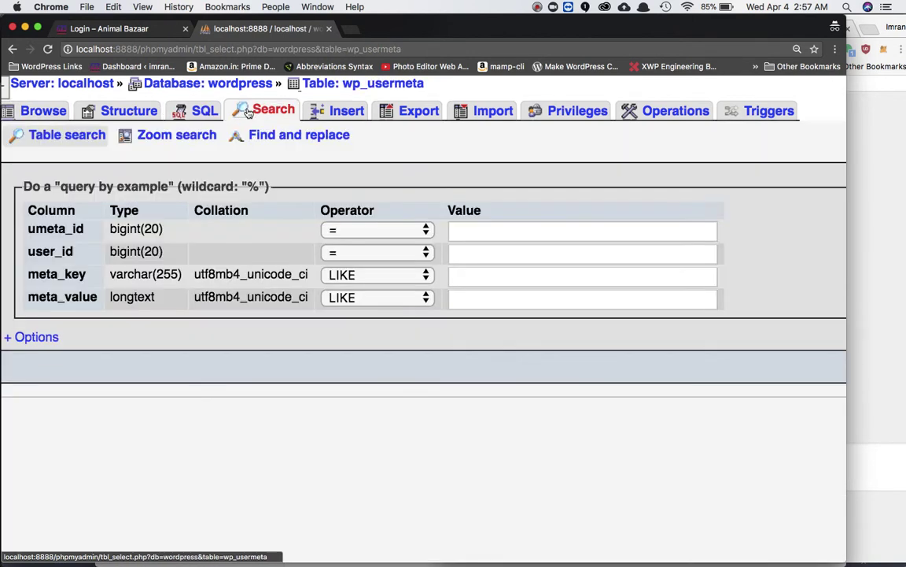
left_click(502, 262)
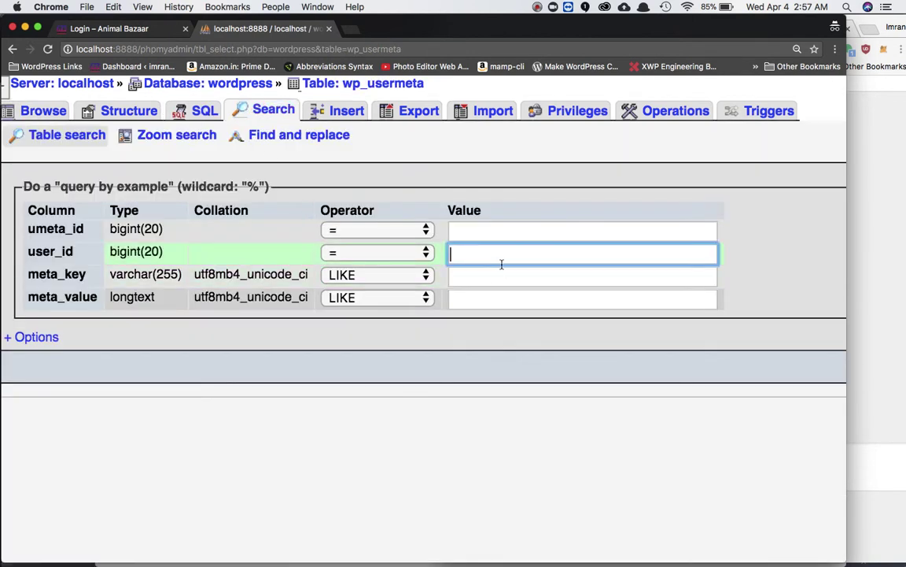
type("1")
key("Return")
scroll(441, 369, "down", 5)
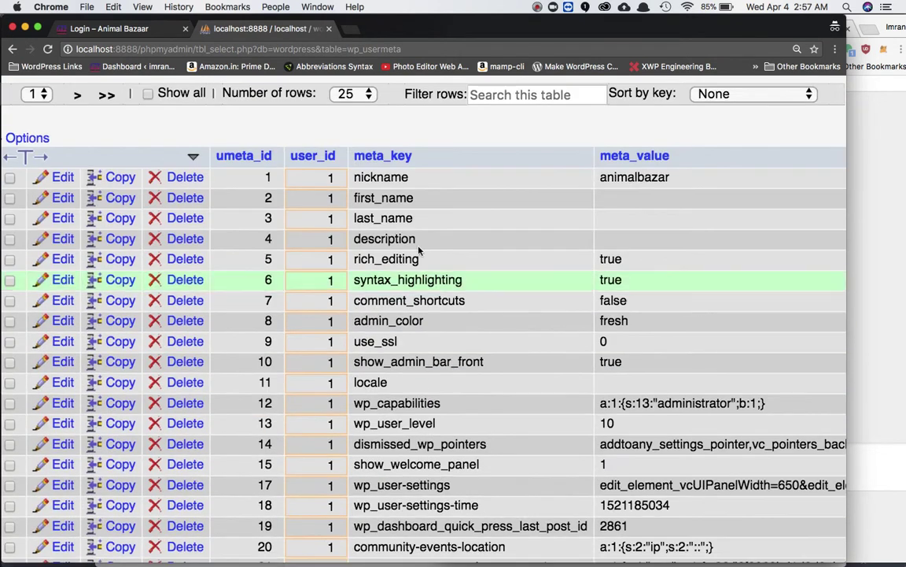
scroll(421, 380, "down", 12)
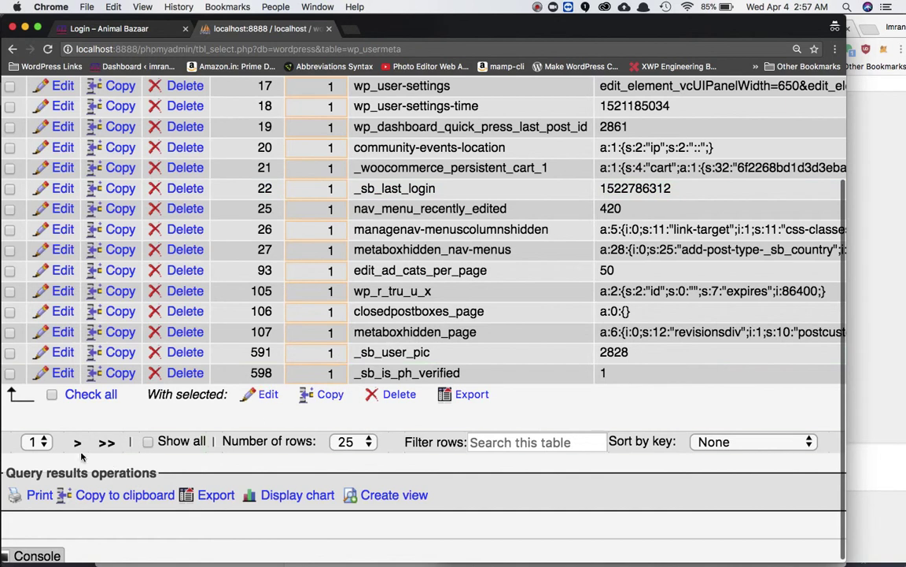
Go to the second results page to find user 1's _sb_contact mobile number row.
left_click(76, 443)
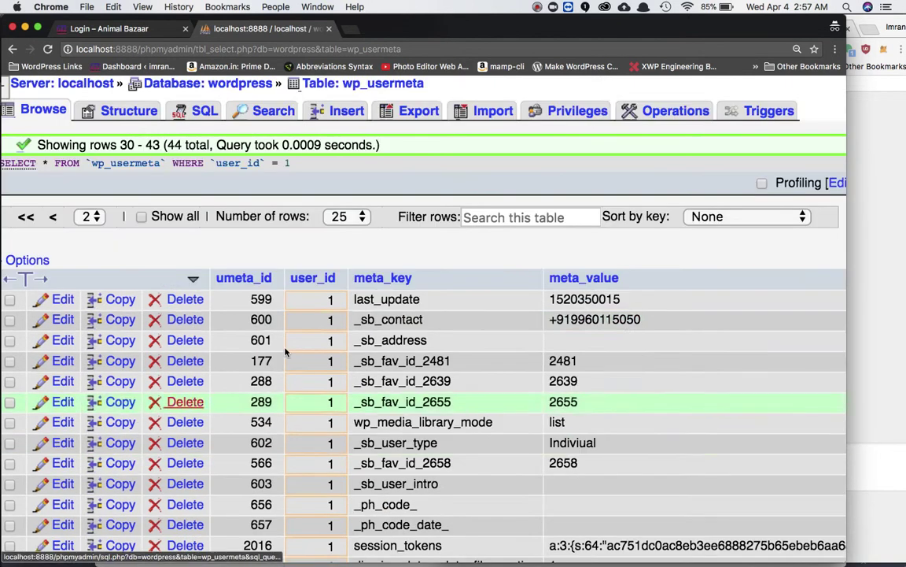
scroll(413, 338, "down", 2)
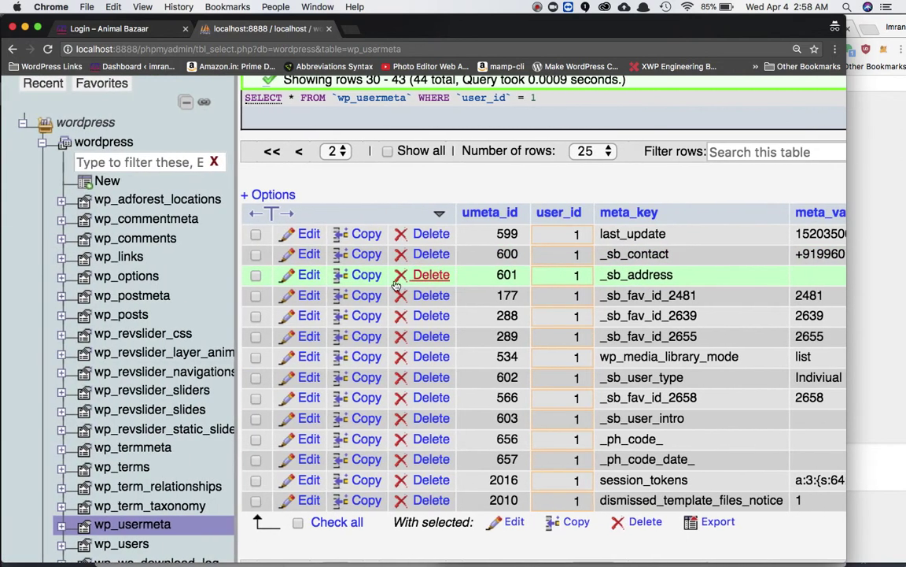
scroll(364, 295, "down", 1)
scroll(365, 295, "down", 1)
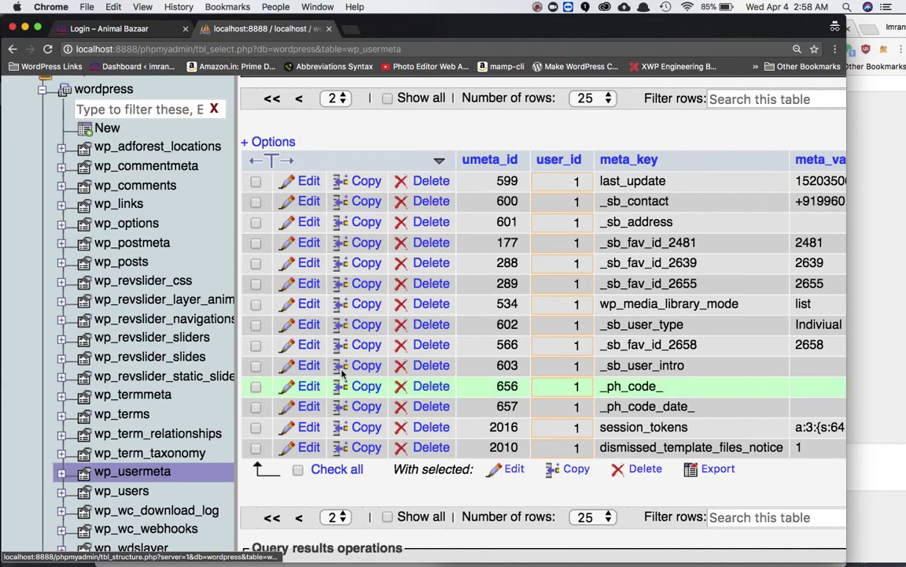
scroll(475, 344, "right", 6)
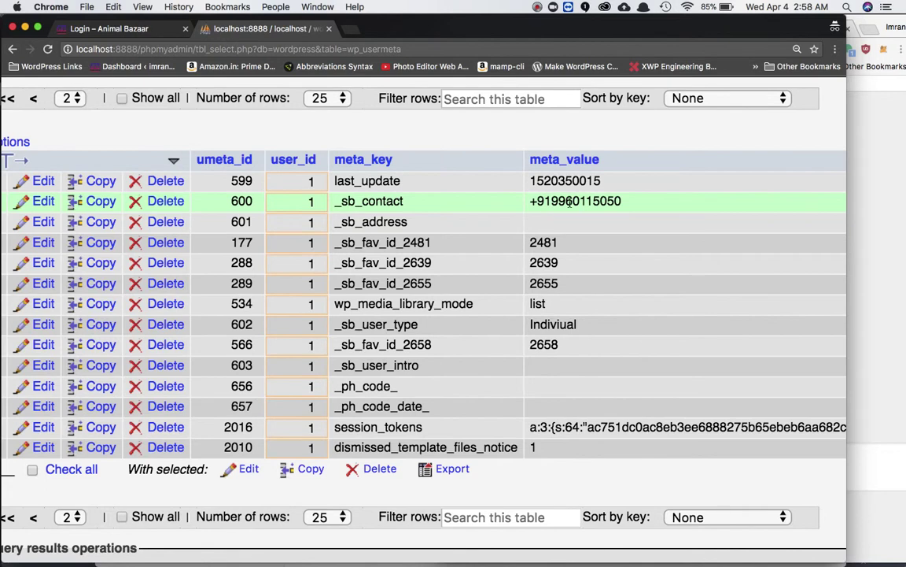
left_click(154, 28)
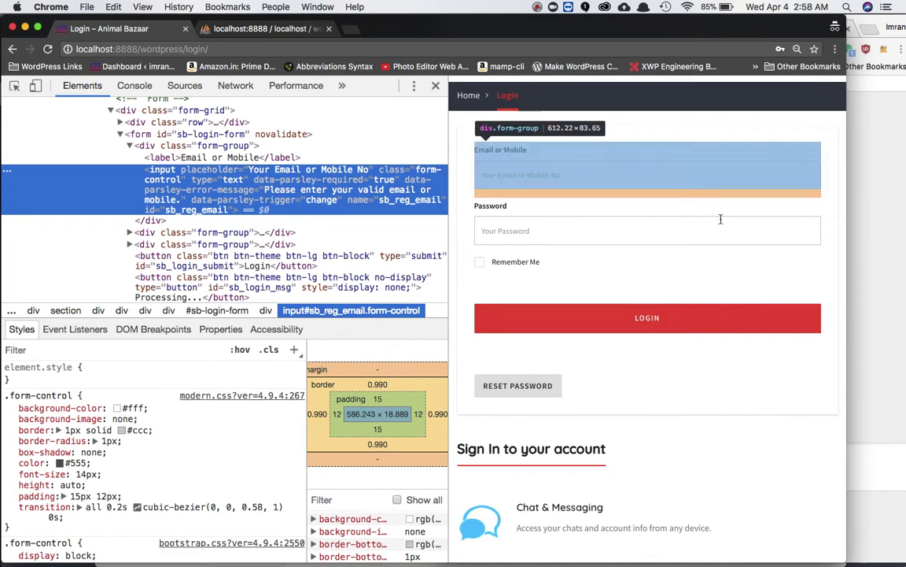
left_click(890, 206)
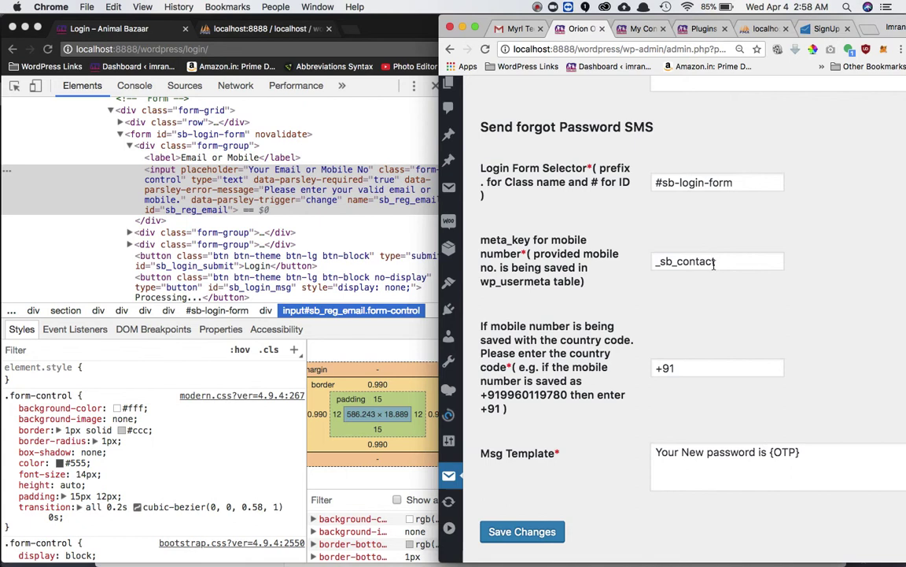
double_click(691, 261)
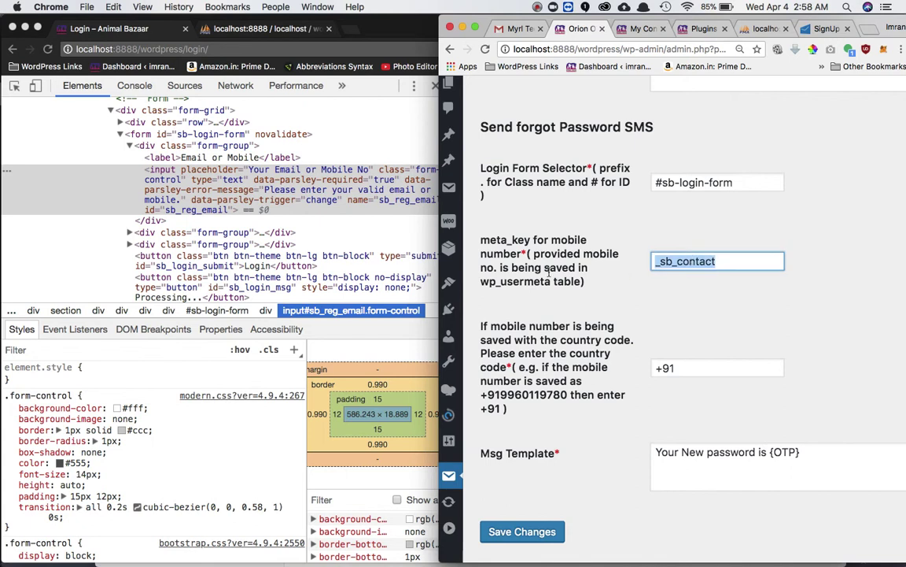
scroll(623, 330, "down", 2)
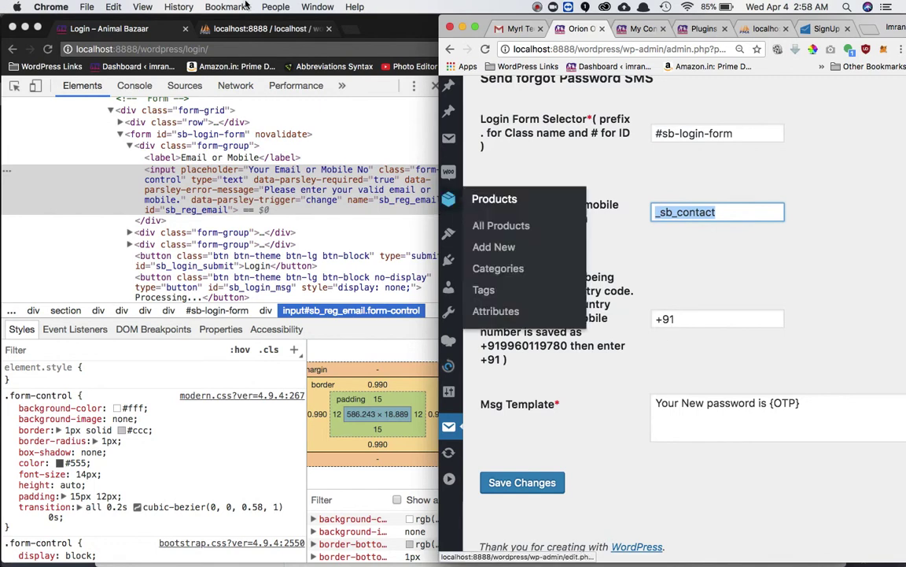
left_click(263, 28)
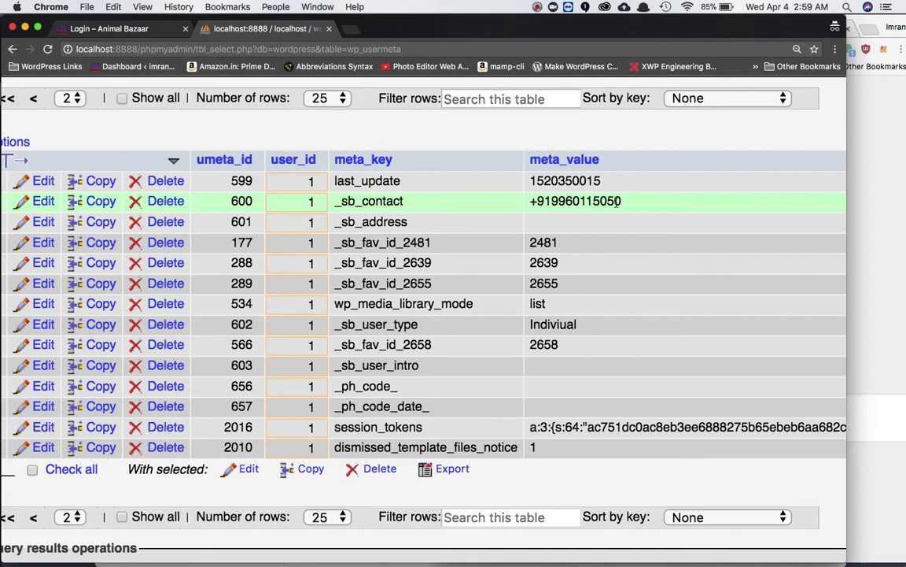
Save Orion OTP with meta key _sb_contact, code +91 and template 'Your New password is {OTP}'.
left_click_drag(554, 201, 631, 205)
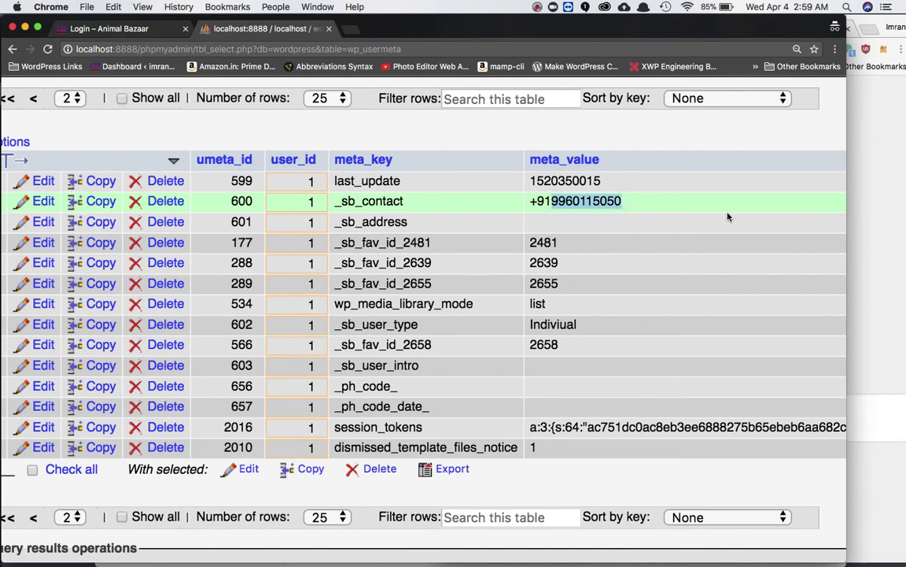
left_click(873, 252)
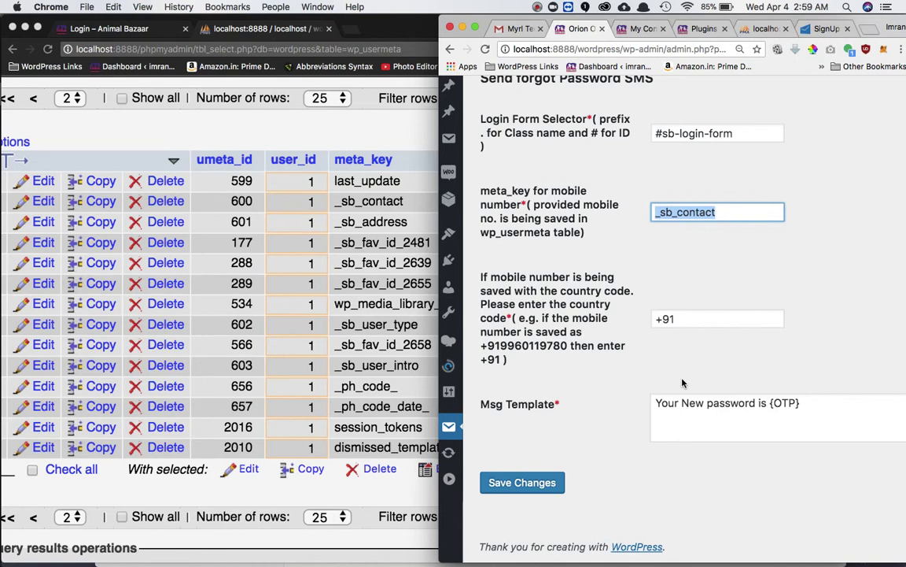
scroll(645, 362, "down", 1)
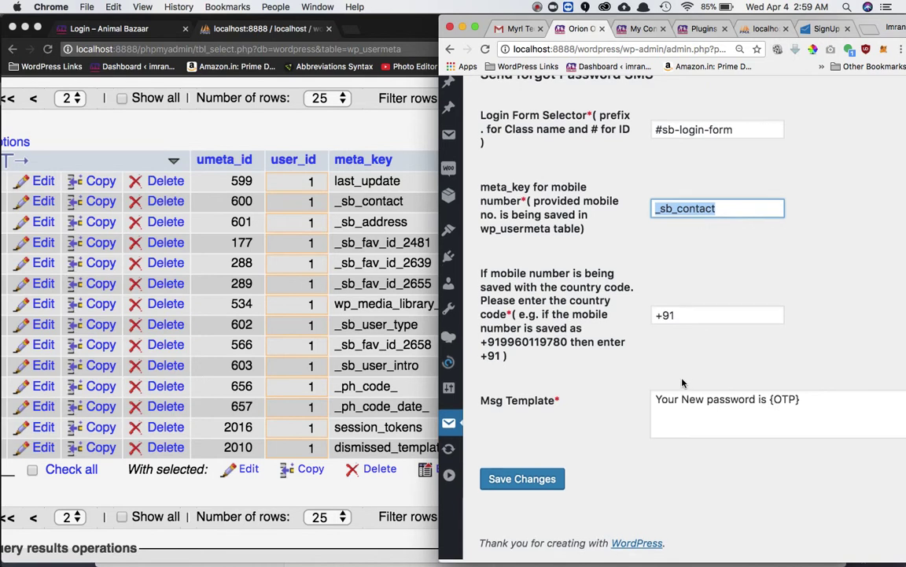
left_click(721, 406)
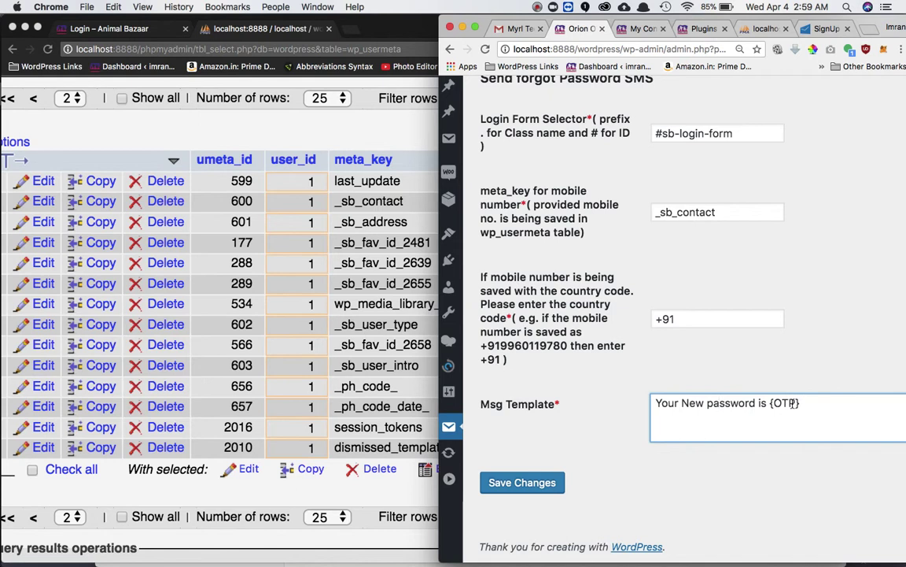
left_click(544, 489)
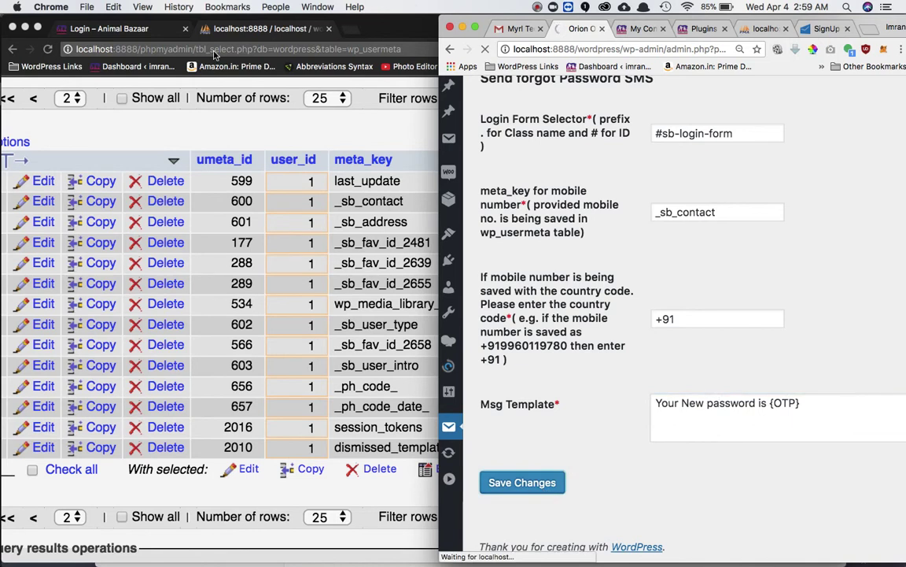
Open Reset Password on the Animal Bazaar login page and focus its +91 Mobile Number field.
left_click(131, 29)
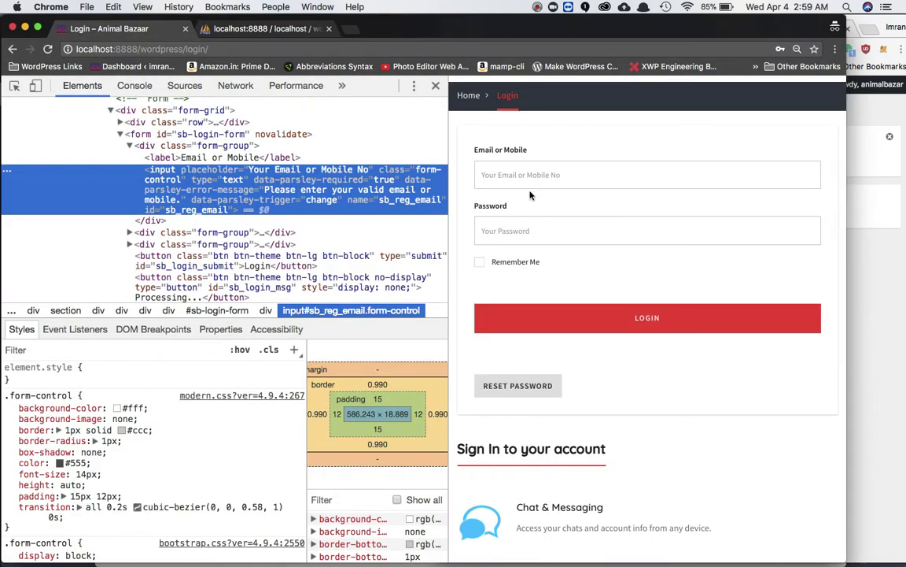
scroll(587, 232, "down", 1)
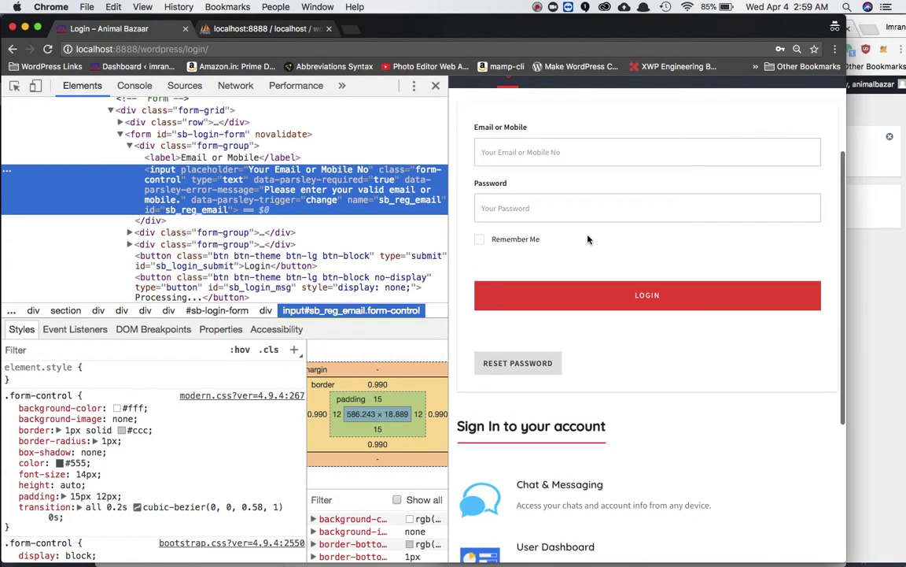
left_click(535, 370)
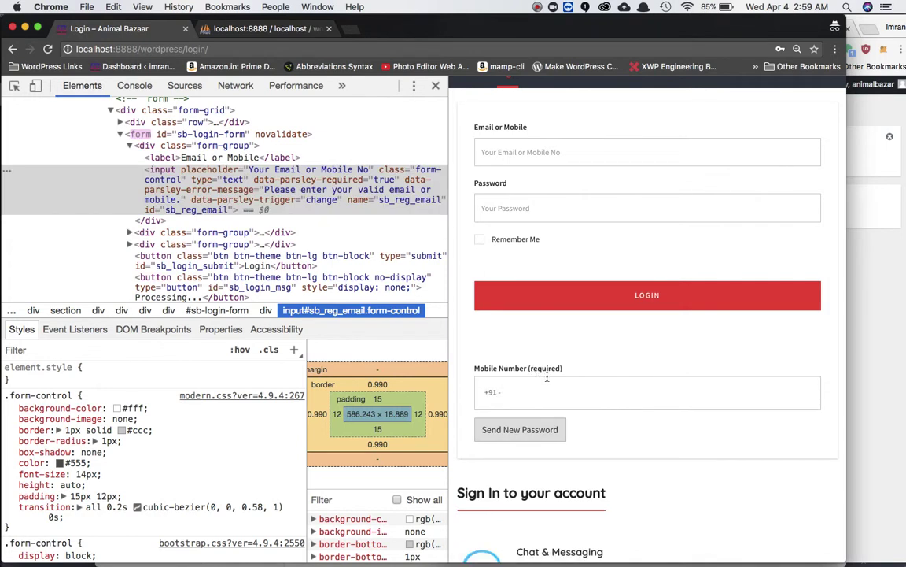
left_click(555, 385)
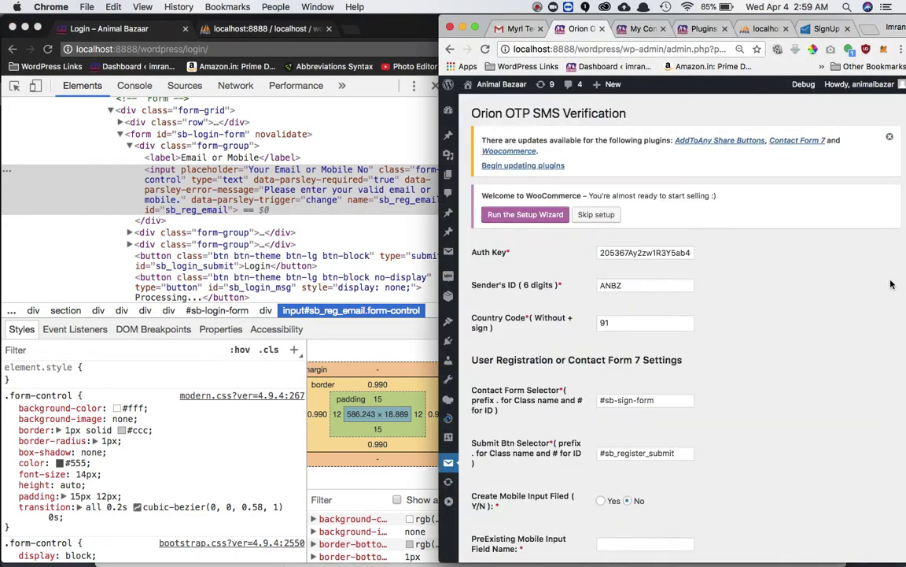
Change the Orion OTP Country Code from 91 to 1 and save.
left_click(865, 307)
scroll(802, 304, "down", 1)
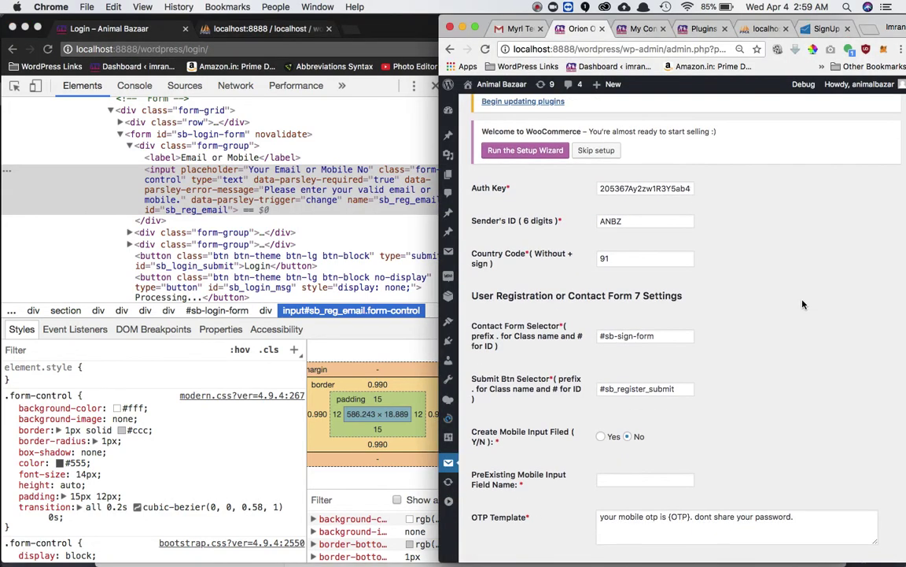
left_click(621, 259)
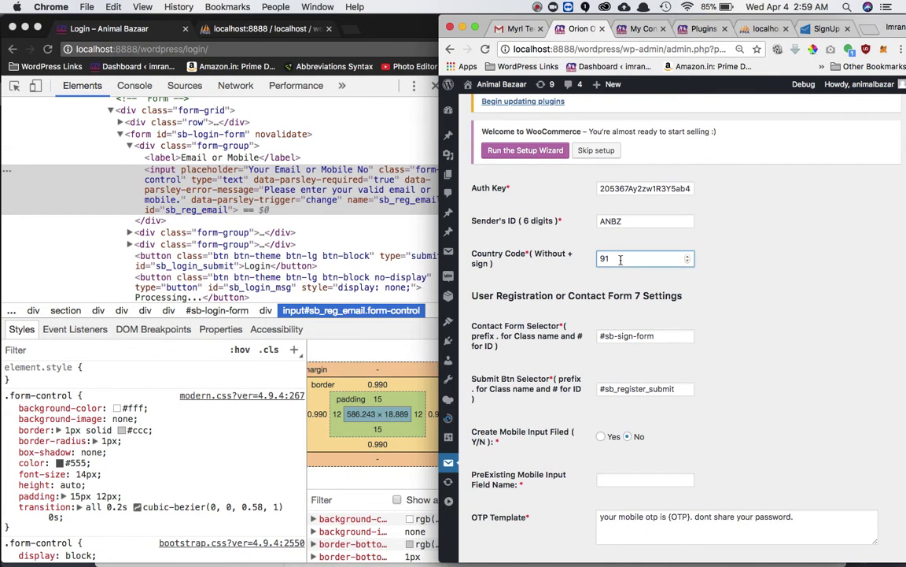
key("BackSpace")
key("BackSpace")
scroll(760, 400, "down", 5)
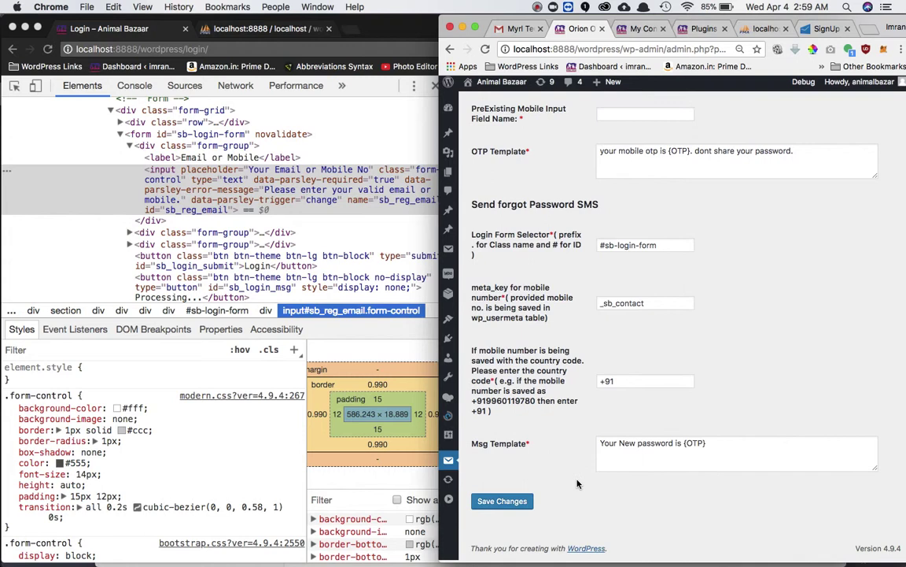
left_click(504, 502)
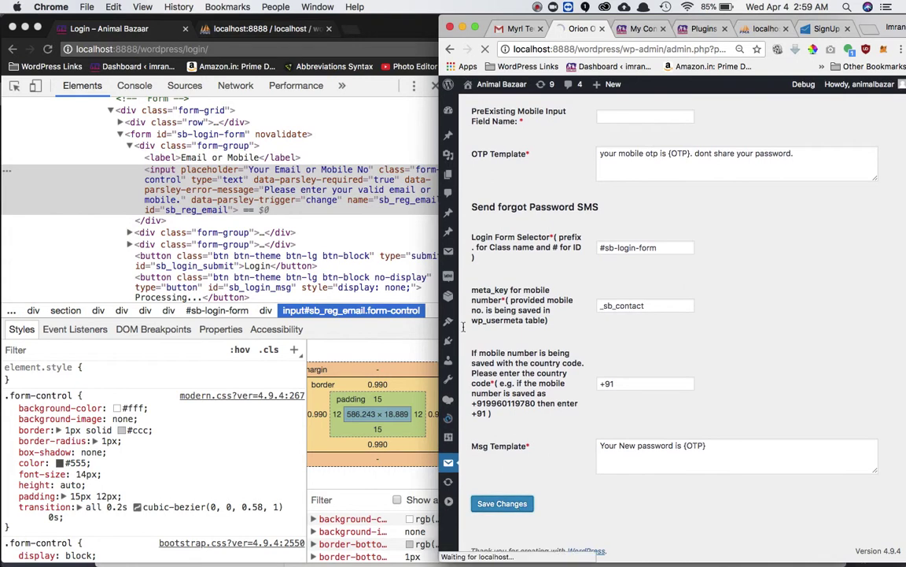
Check that the login page's mobile field now shows the +1 prefix.
left_click(383, 41)
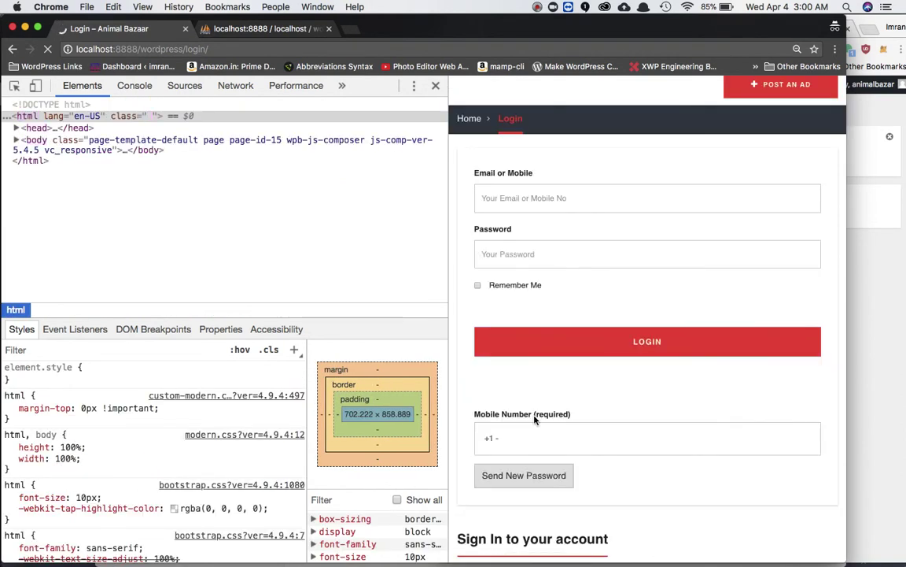
left_click(894, 176)
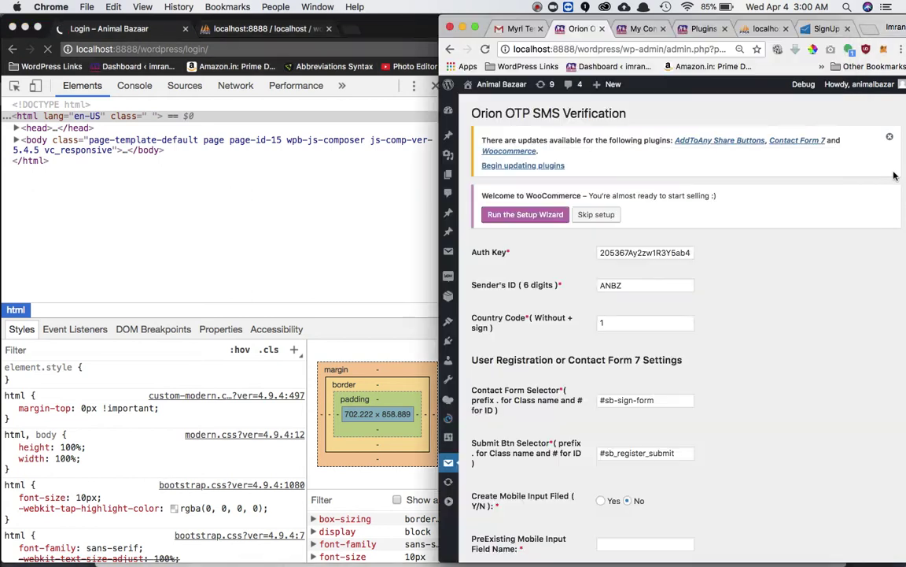
left_click(606, 325)
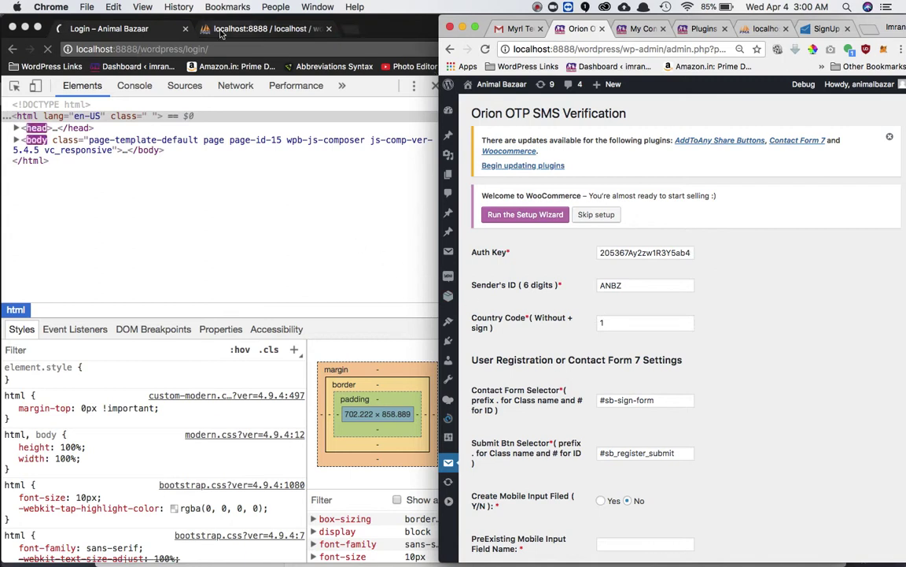
left_click(173, 28)
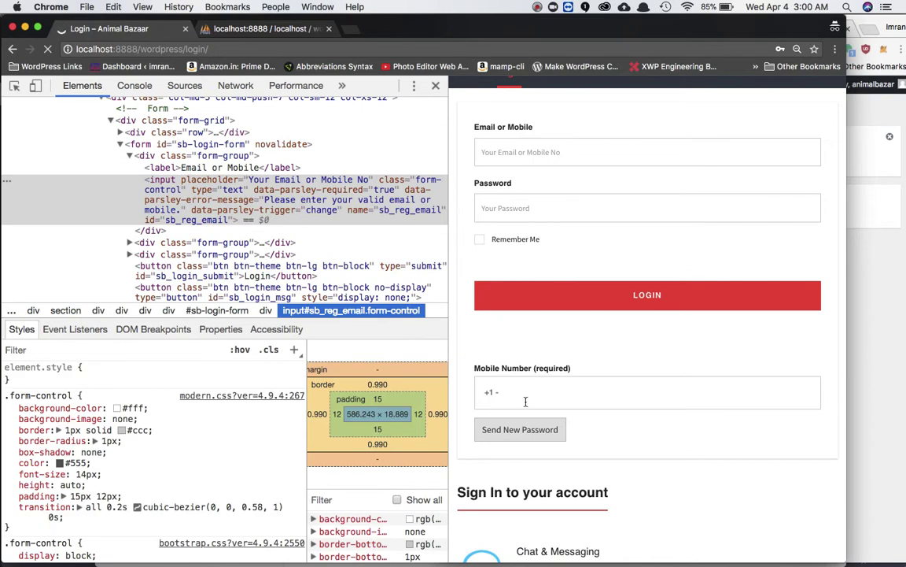
Set the Country Code back to 91, save, and return to the login page.
left_click(881, 248)
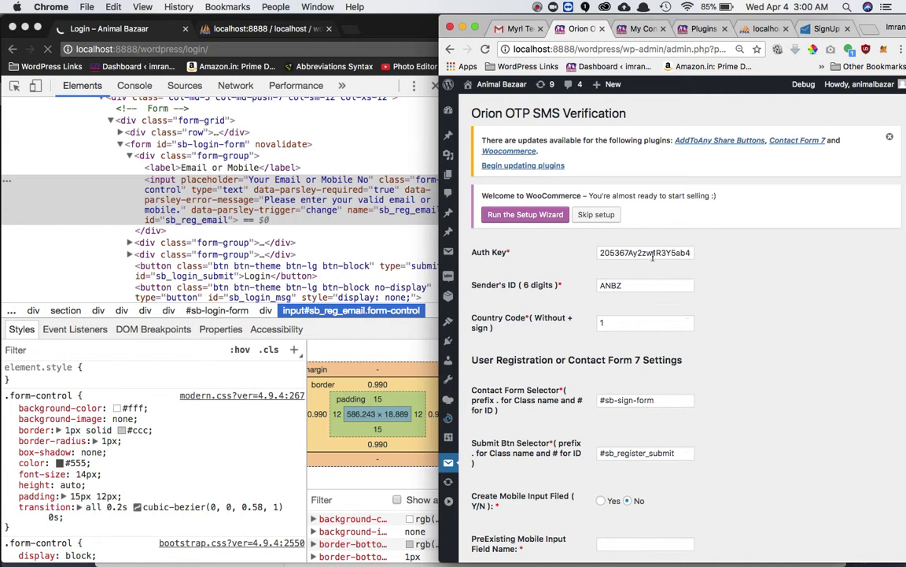
left_click(615, 325)
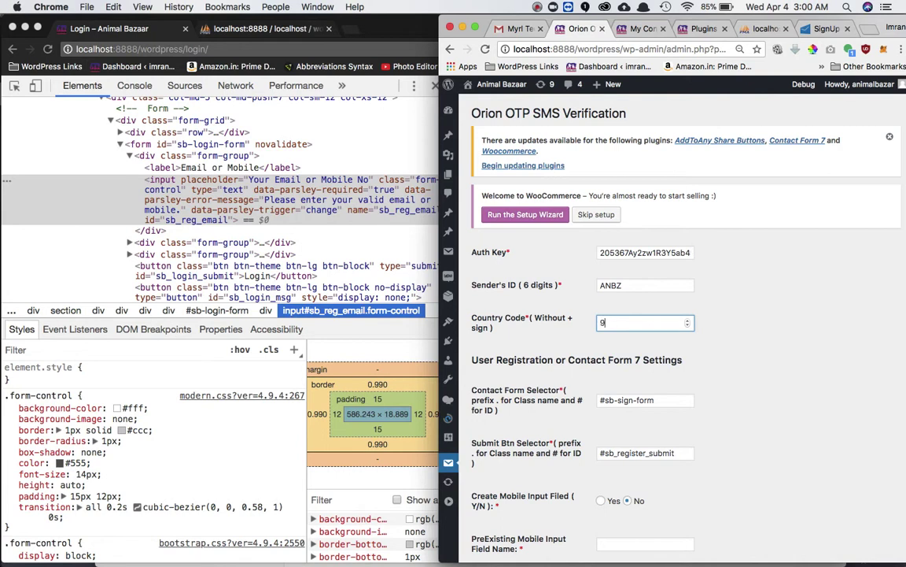
scroll(657, 346, "down", 3)
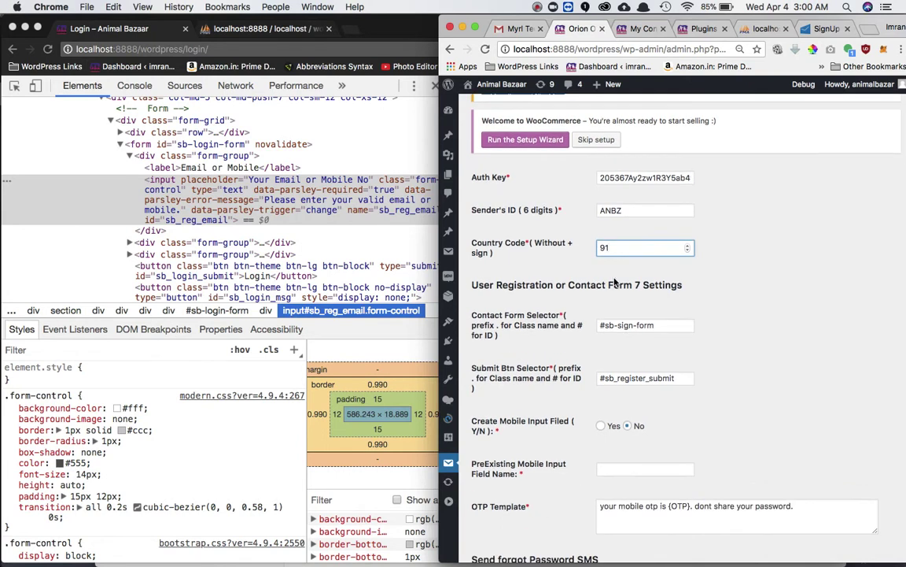
scroll(663, 378, "down", 9)
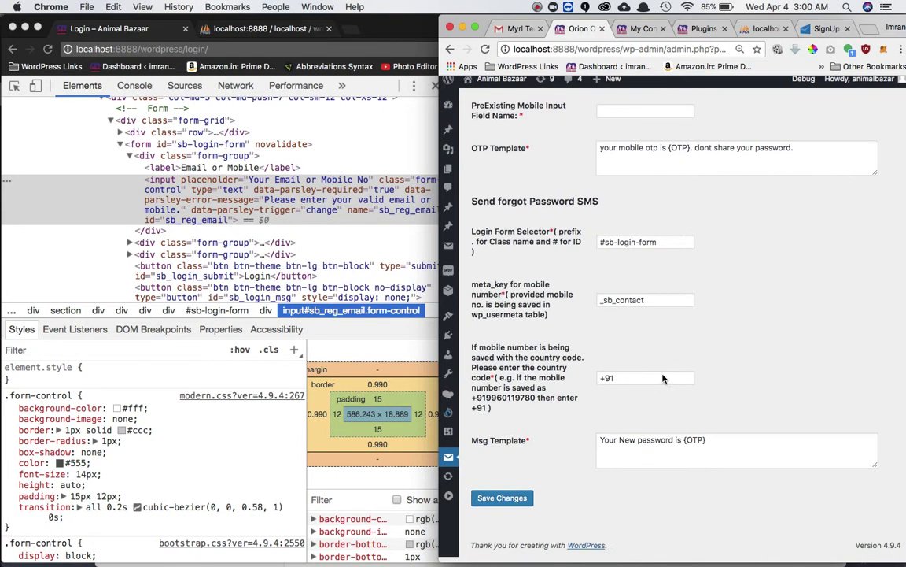
left_click(509, 500)
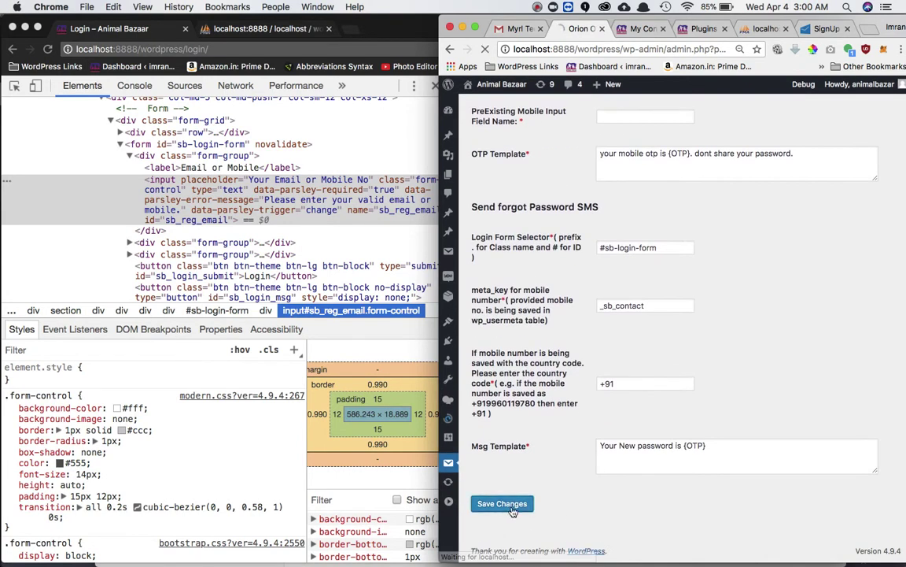
left_click(377, 32)
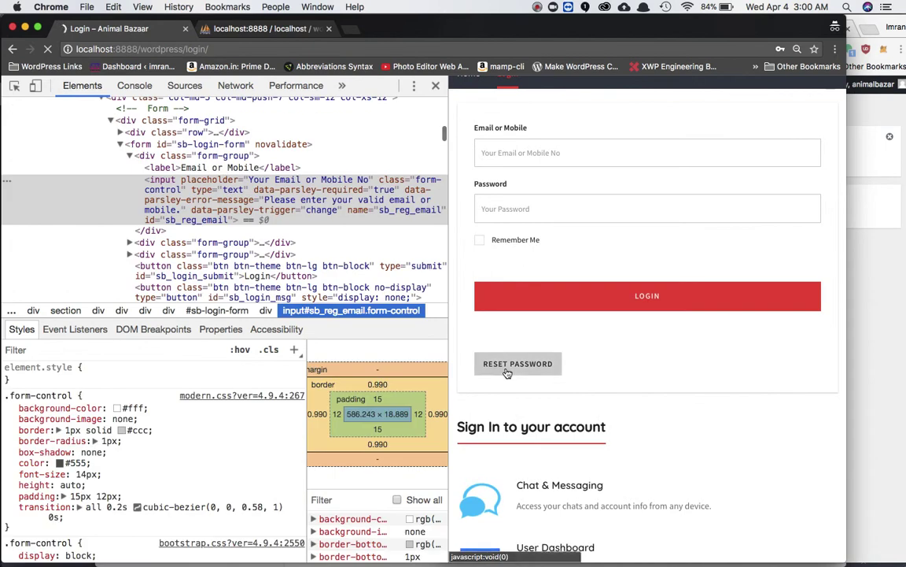
Open the reset-by-mobile form and copy the _sb_contact number from phpMyAdmin.
left_click(507, 366)
left_click(527, 386)
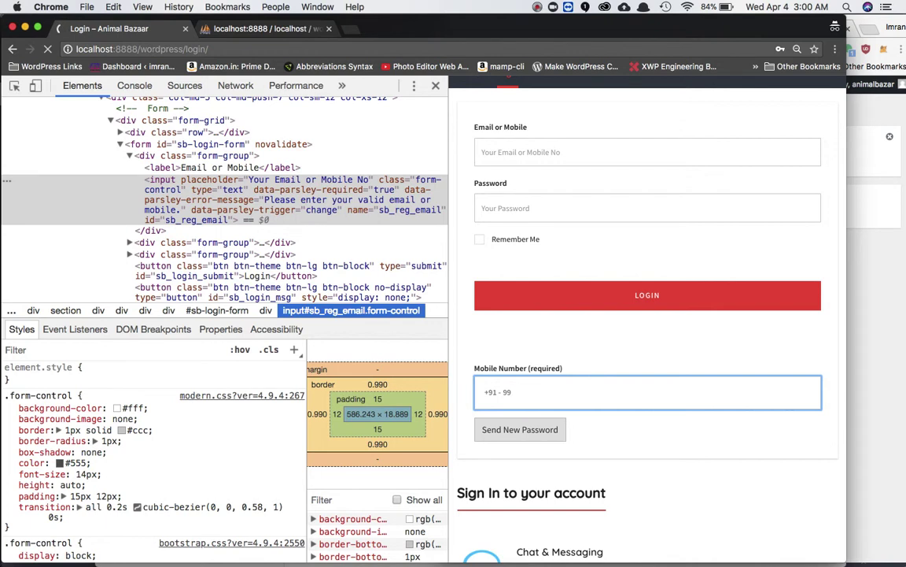
left_click(277, 30)
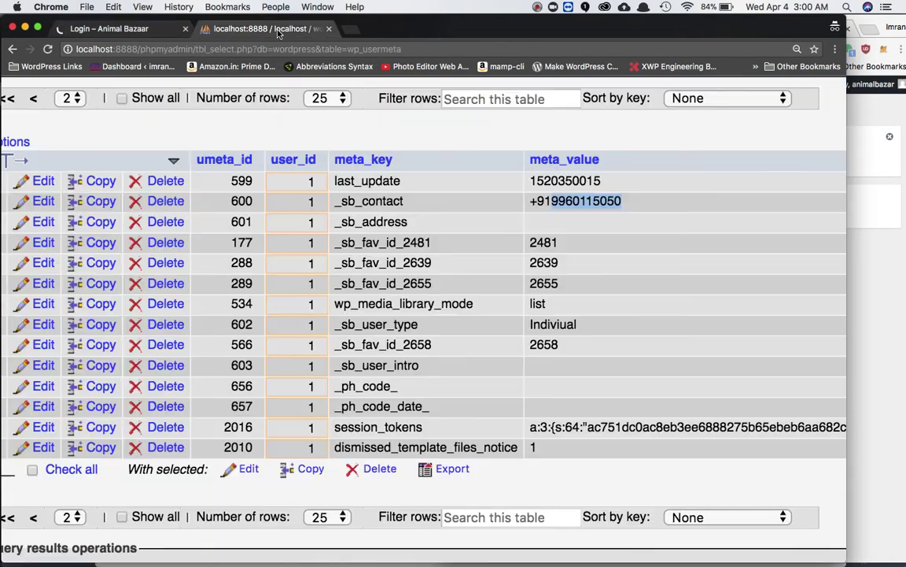
left_click(563, 200)
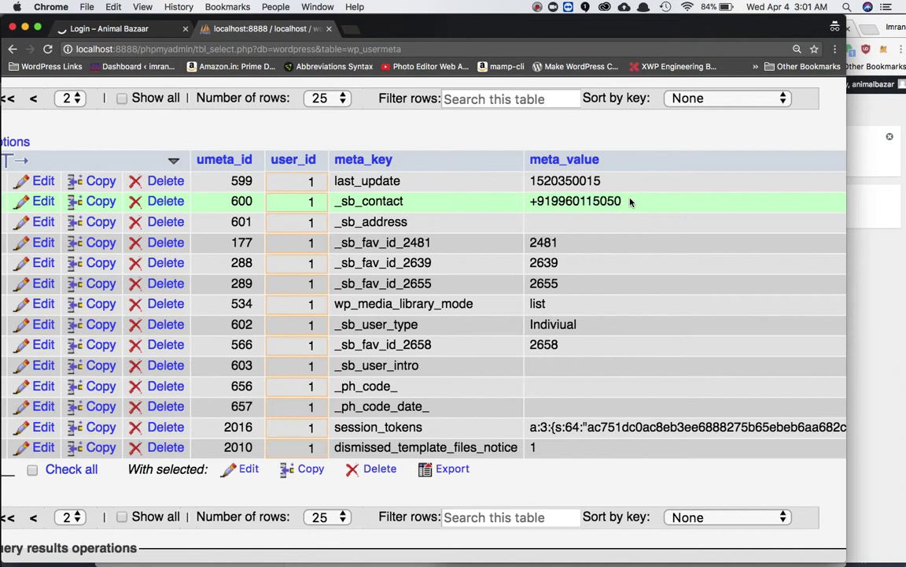
left_click_drag(630, 202, 551, 202)
key("super+c")
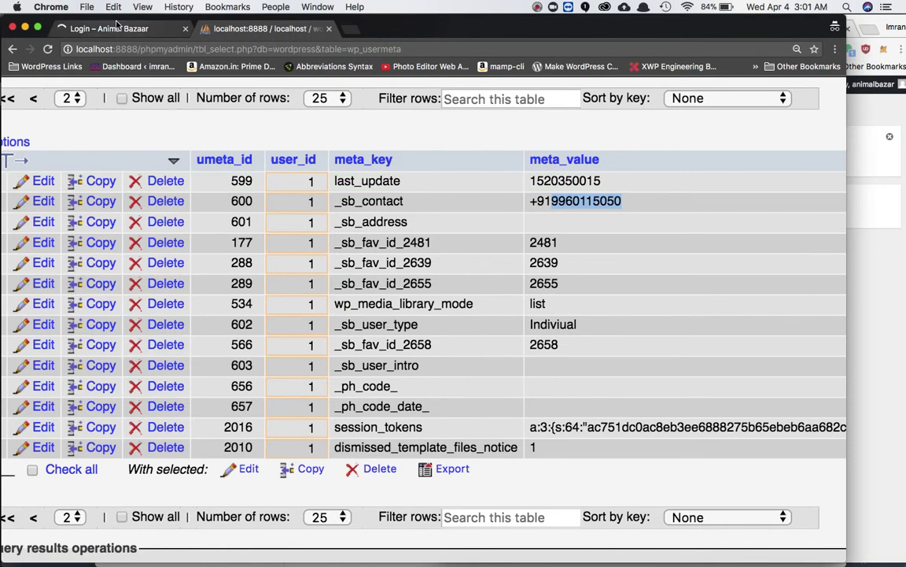
Paste the mobile number into the reset form, send a new password, and dismiss the notice.
left_click(123, 33)
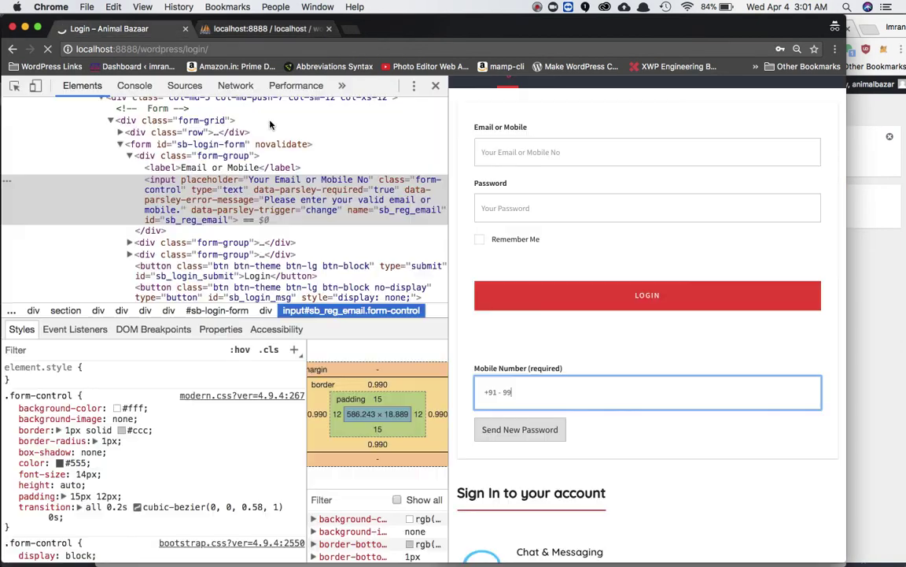
left_click(534, 393)
key("super+v")
left_click(512, 432)
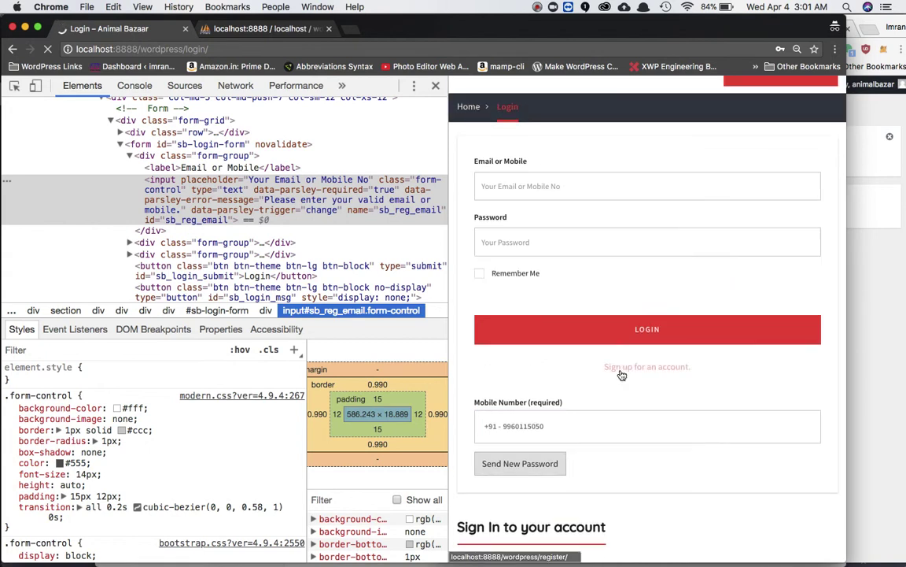
scroll(621, 373, "down", 1)
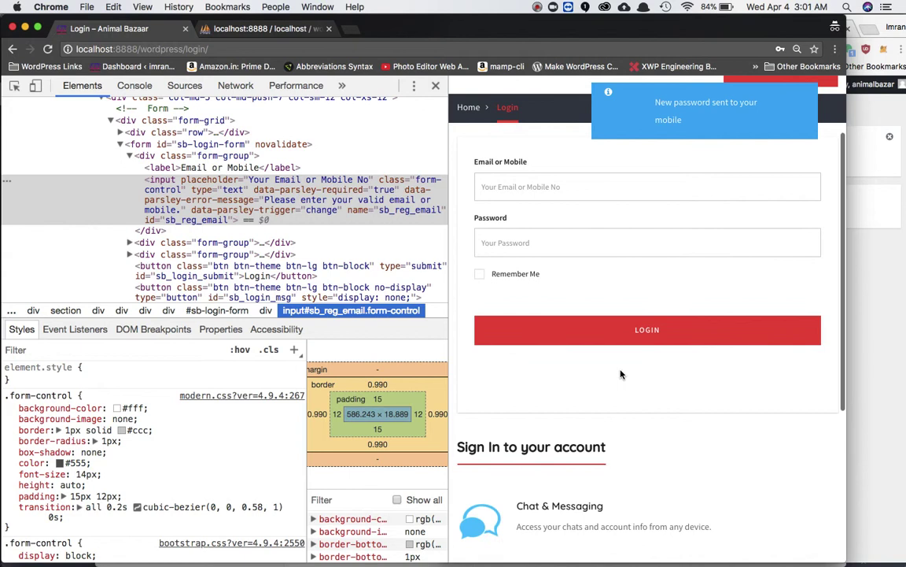
left_click(704, 123)
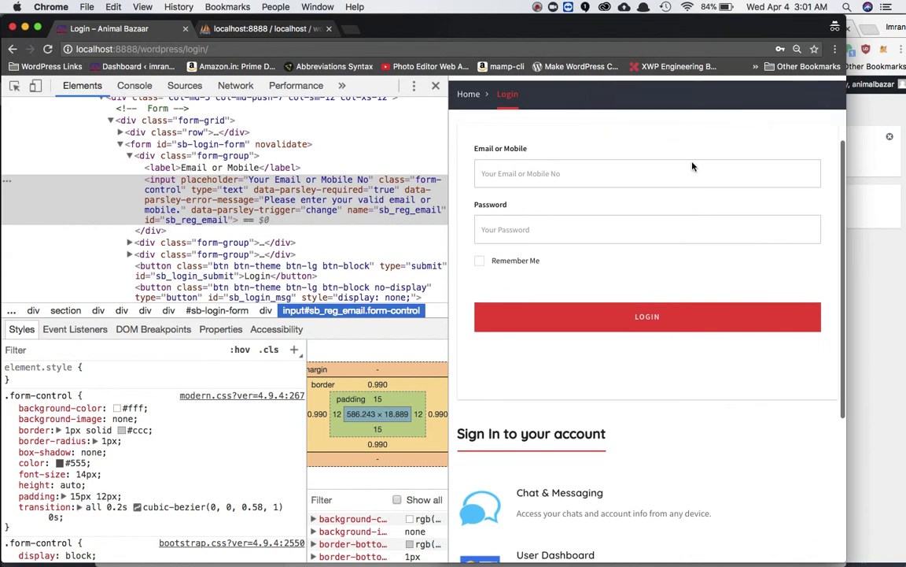
scroll(695, 243, "up", 1)
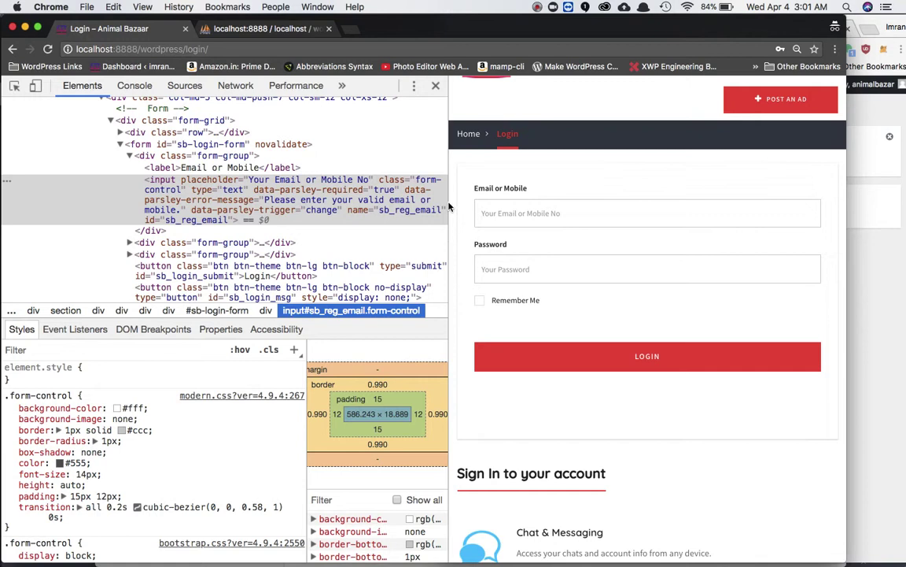
Enter the mobile number as the login and type the newly received password.
left_click(515, 215)
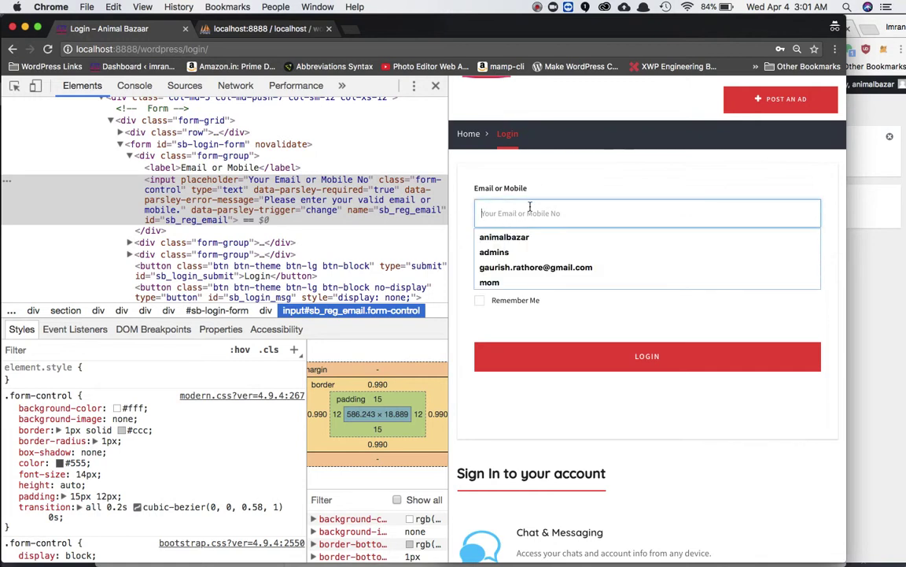
key("super+v")
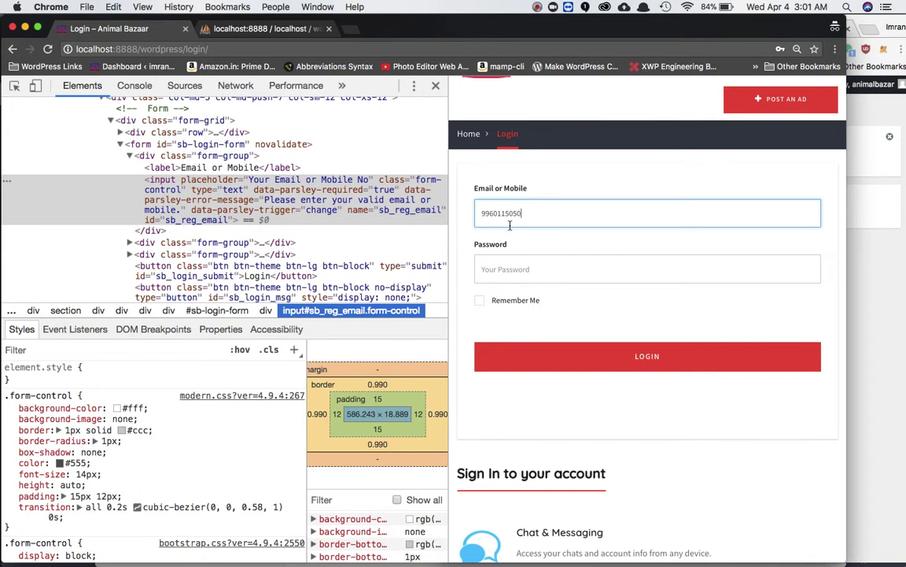
left_click(497, 272)
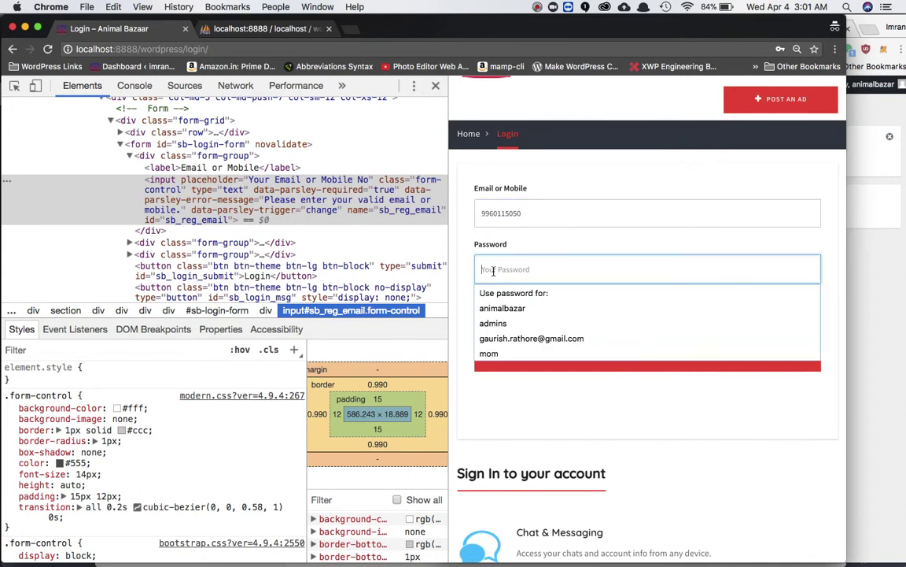
left_click(540, 7)
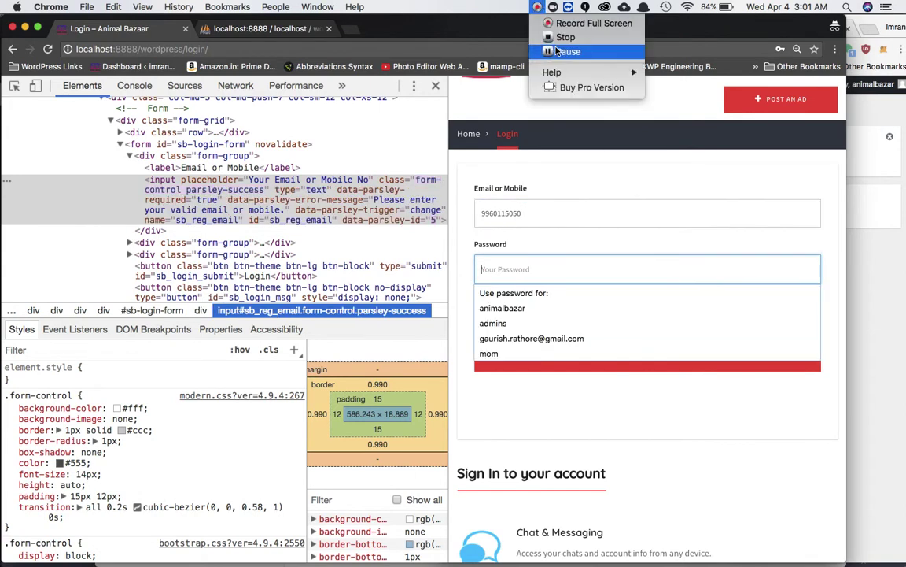
left_click(547, 52)
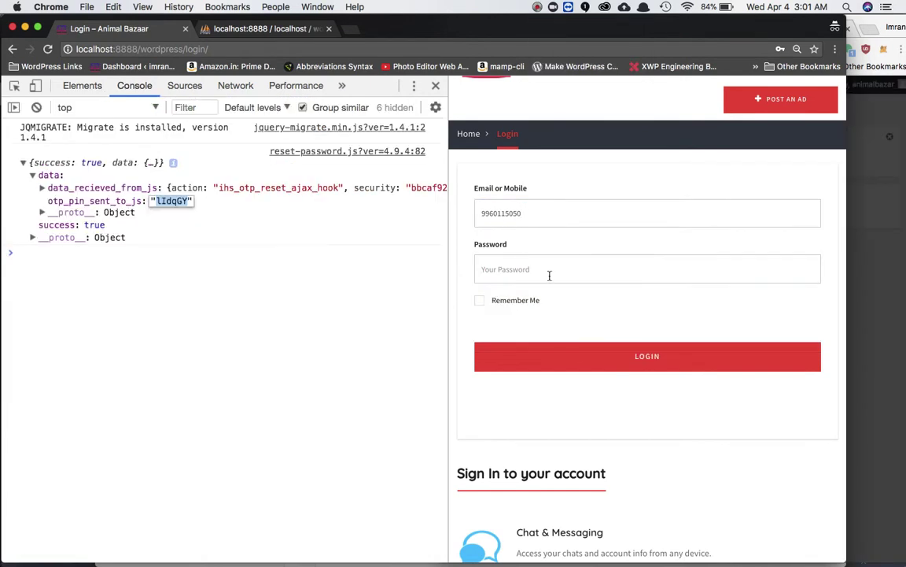
left_click(550, 276)
type("123456")
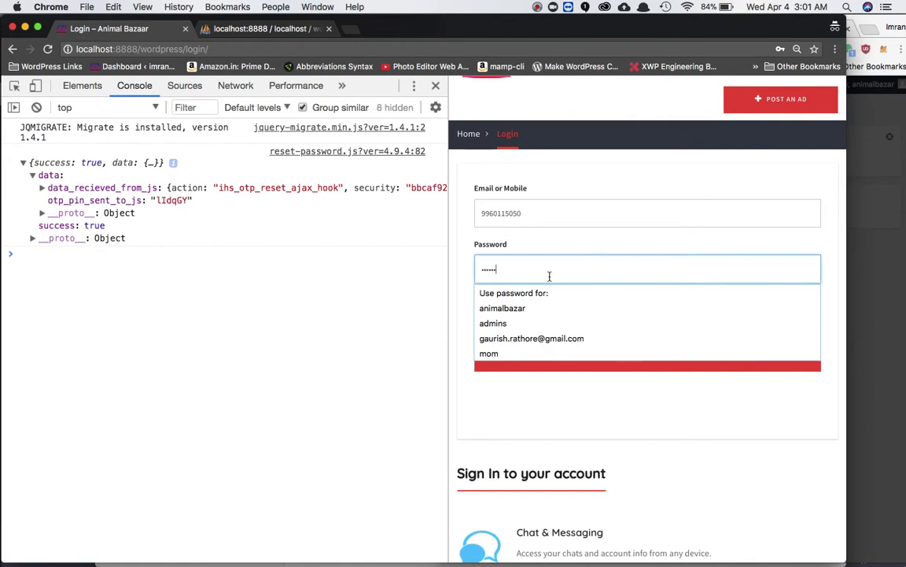
left_click(706, 186)
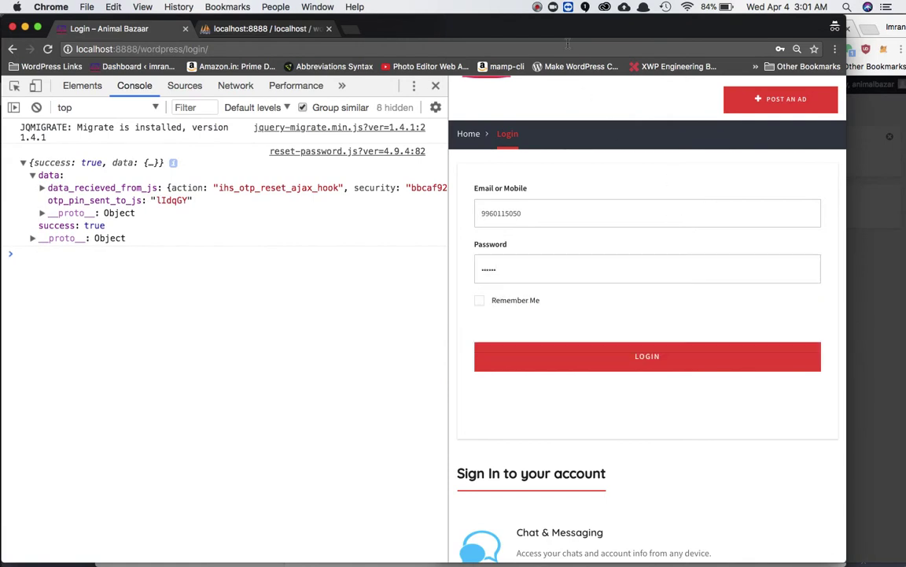
Log in and look over the Animalbazar account dashboard.
left_click(540, 6)
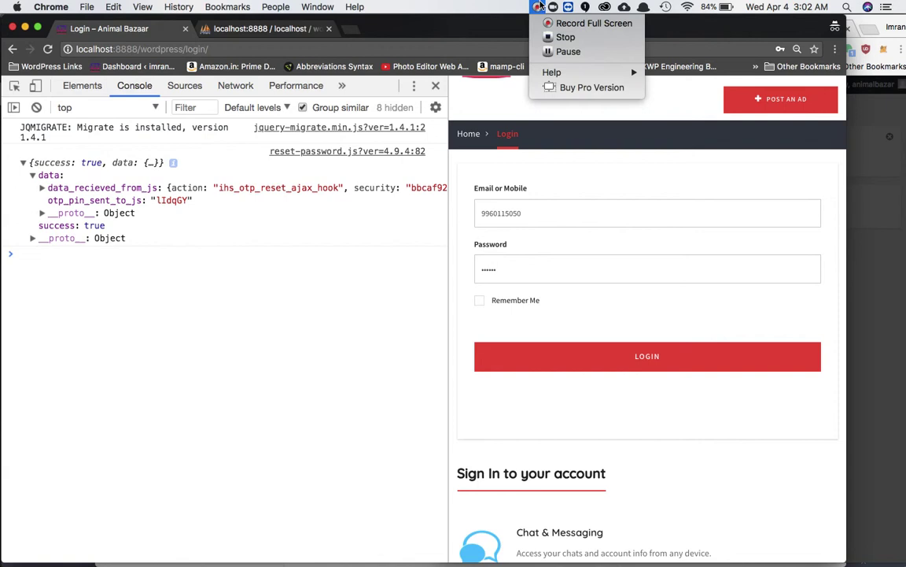
left_click(546, 213)
left_click(606, 358)
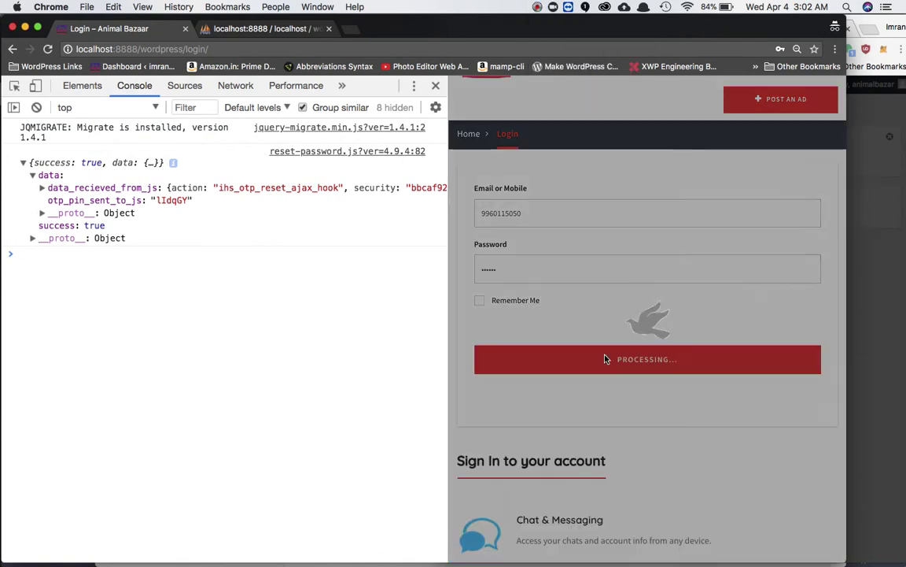
scroll(683, 288, "down", 3)
scroll(683, 288, "down", 3)
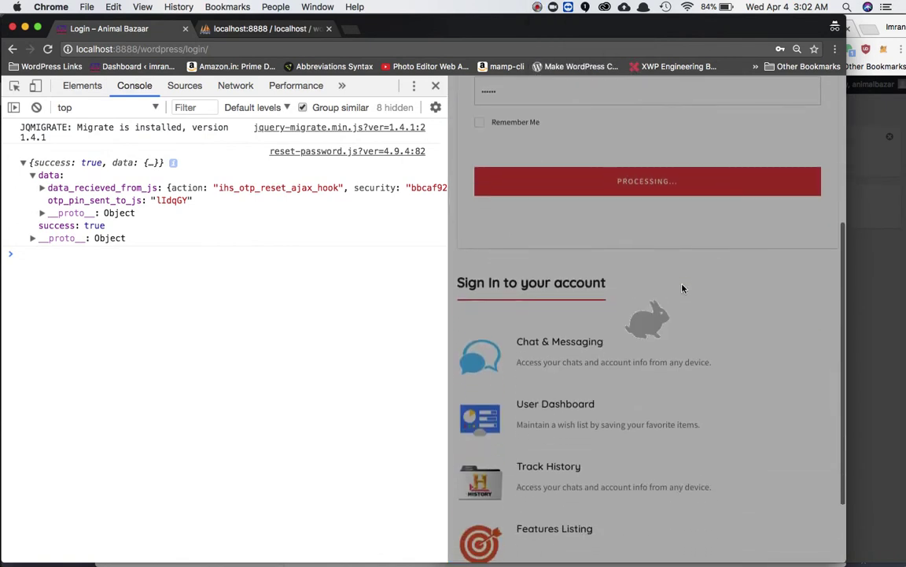
scroll(683, 289, "up", 5)
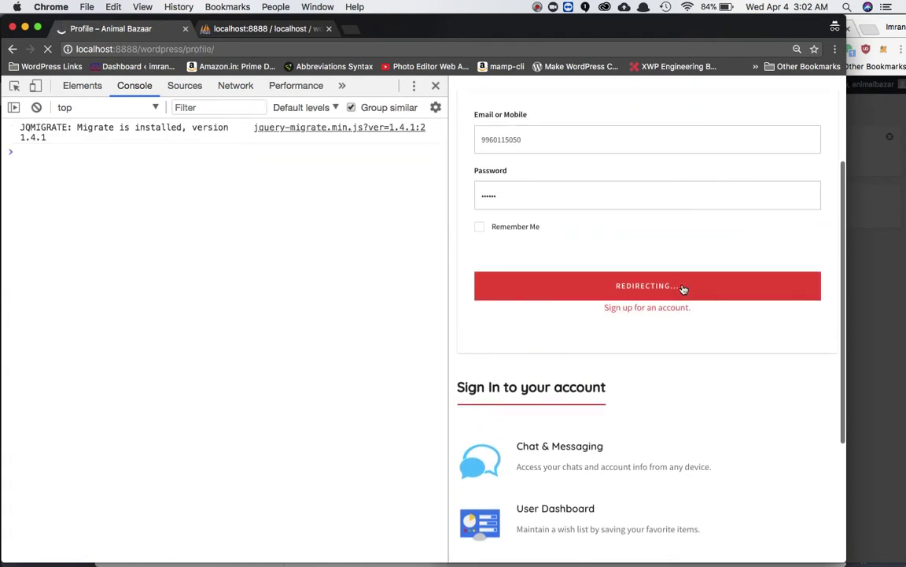
scroll(683, 288, "up", 2)
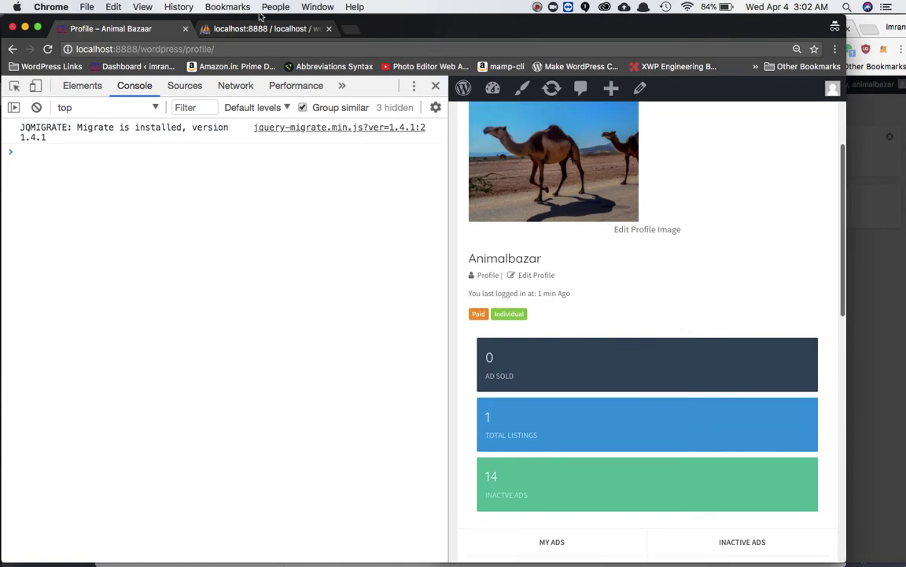
Return to phpMyAdmin's wp_usermeta table to see user 1's stored _sb_contact mobile number.
left_click(236, 30)
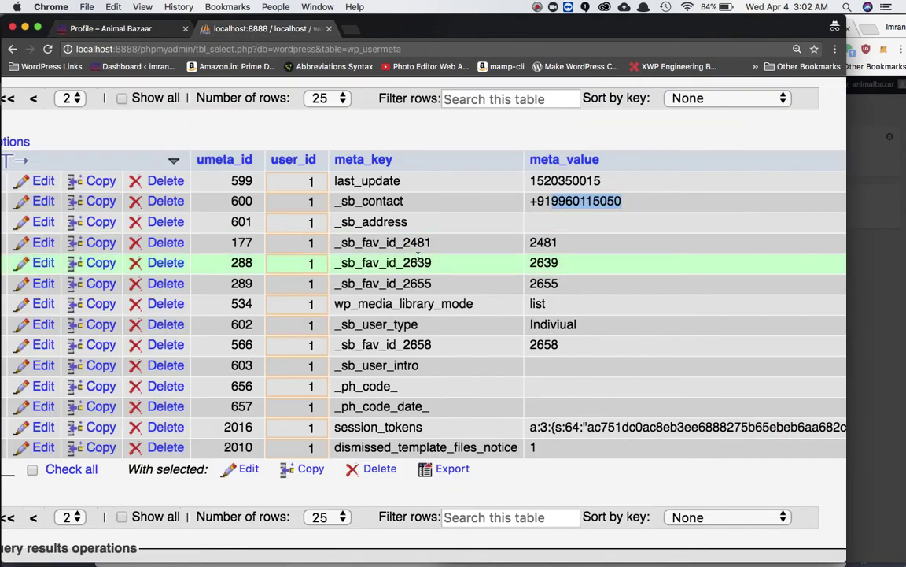